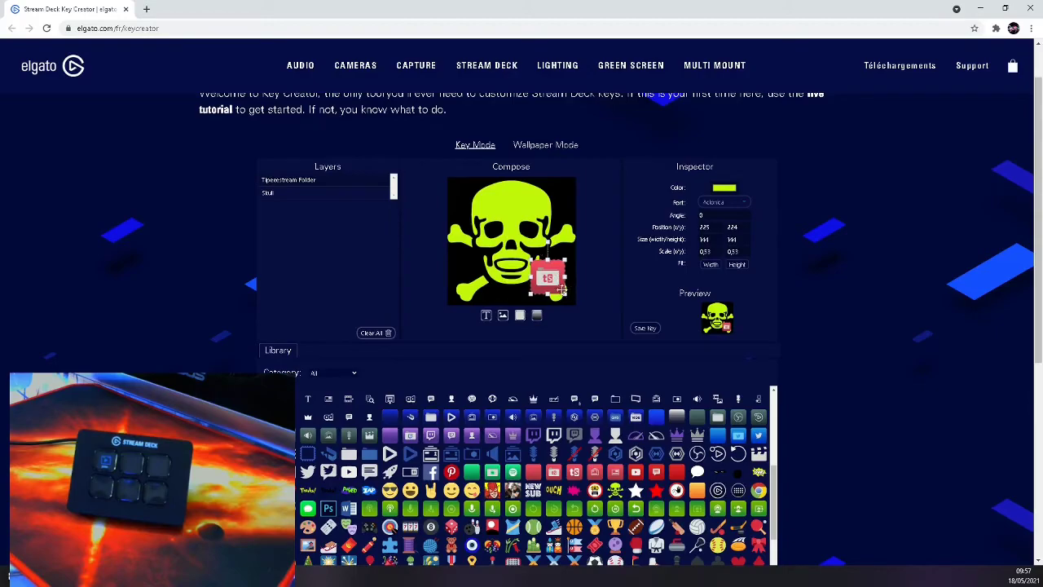
Remove the Tipeeestream Folder layer from the key design and save the remaining skull artwork as a key image
{"action": "left_click", "coordinate": [383, 182]}
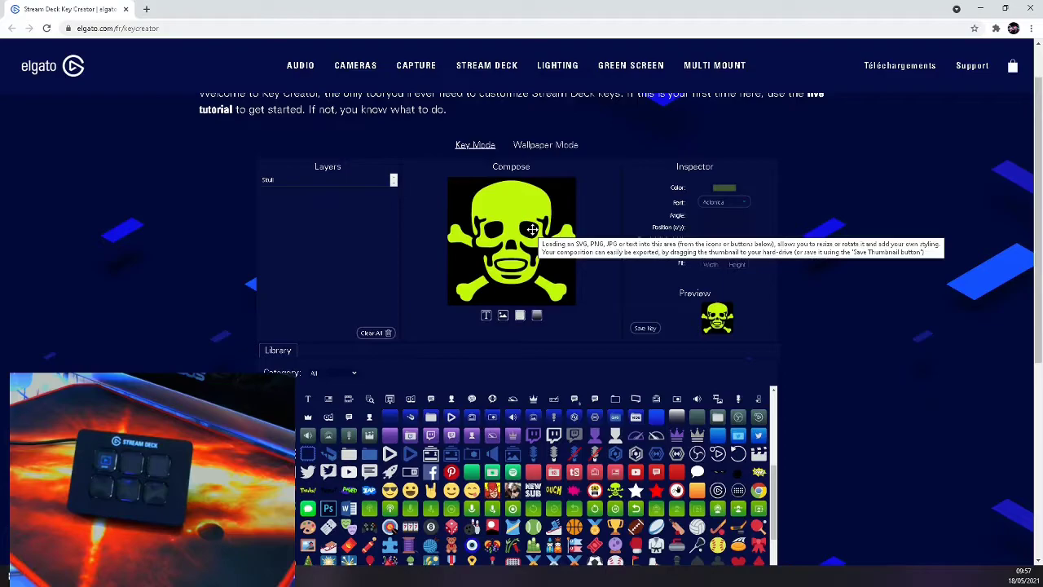
{"action": "scroll", "coordinate": [671, 408], "scroll_direction": "down", "scroll_amount": 1}
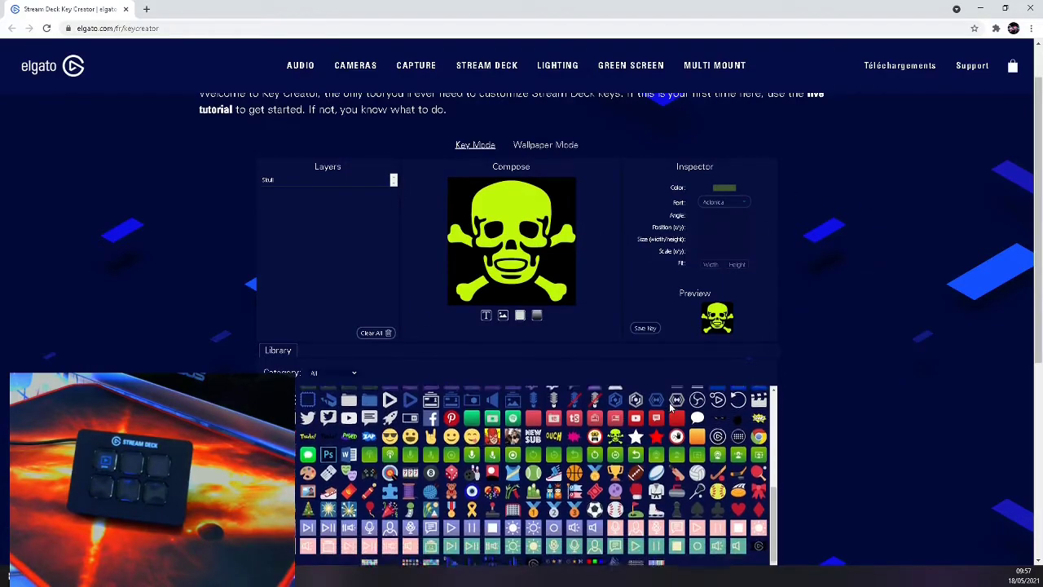
{"action": "scroll", "coordinate": [671, 407], "scroll_direction": "down", "scroll_amount": 3}
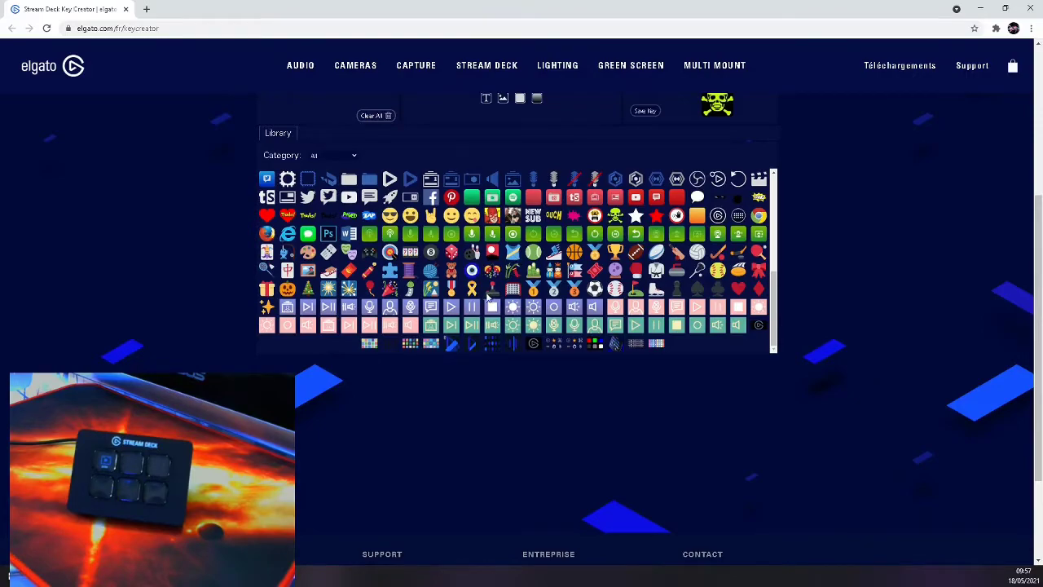
{"action": "scroll", "coordinate": [489, 295], "scroll_direction": "up", "scroll_amount": 10}
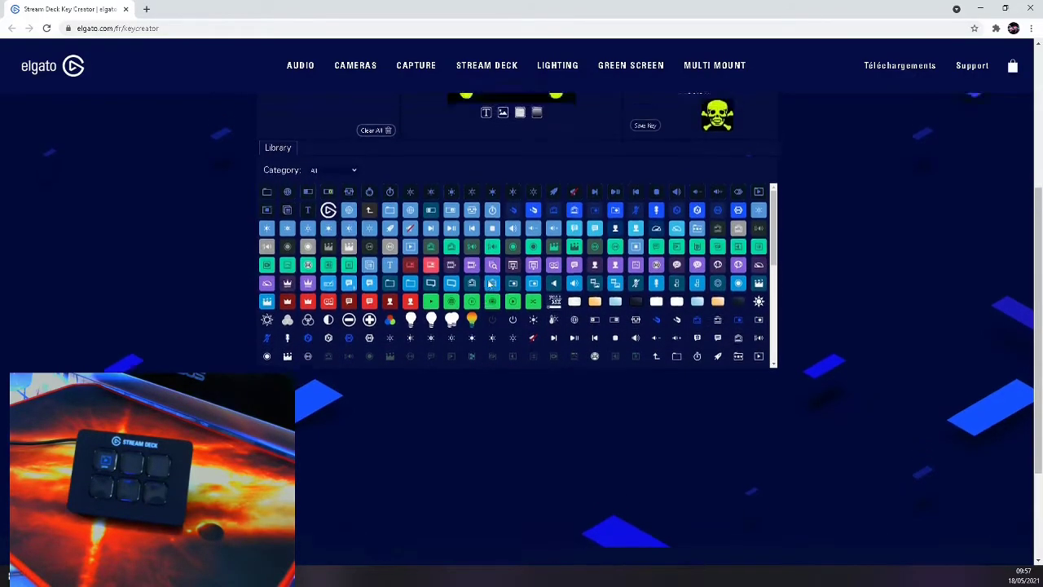
{"action": "scroll", "coordinate": [490, 284], "scroll_direction": "up", "scroll_amount": 3}
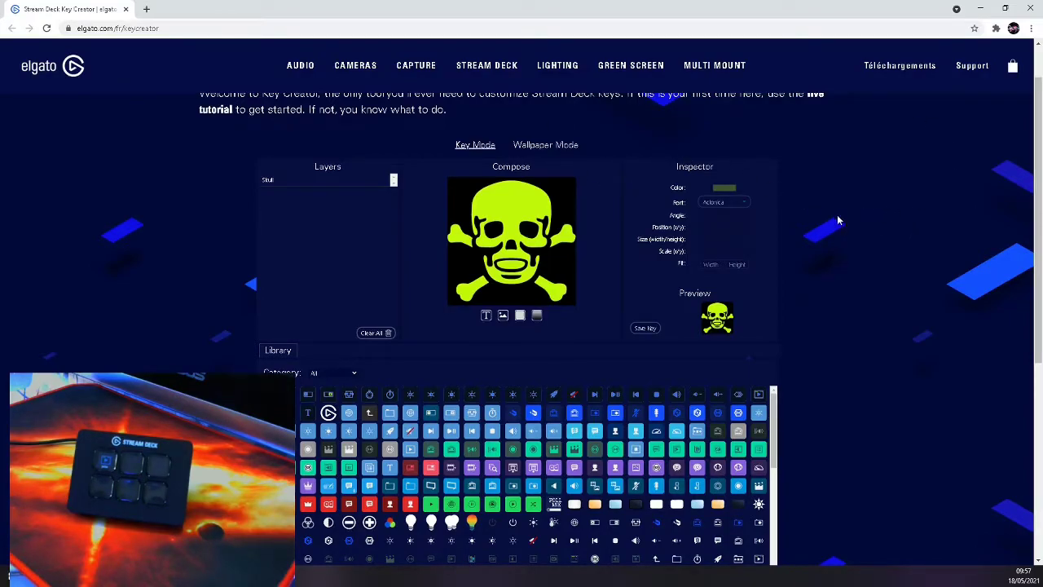
{"action": "scroll", "coordinate": [837, 270], "scroll_direction": "up", "scroll_amount": 2}
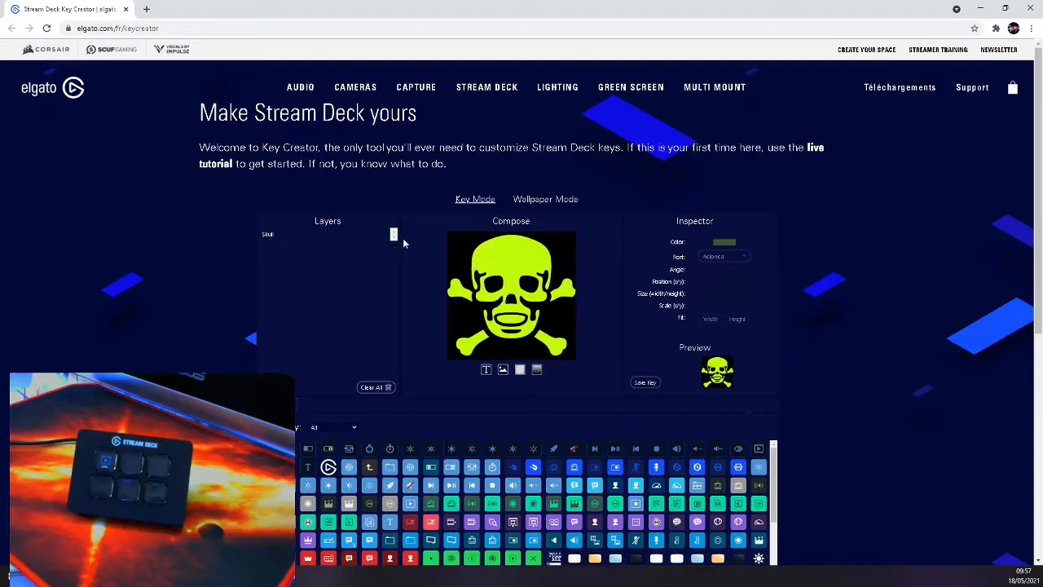
{"action": "left_click", "coordinate": [645, 383]}
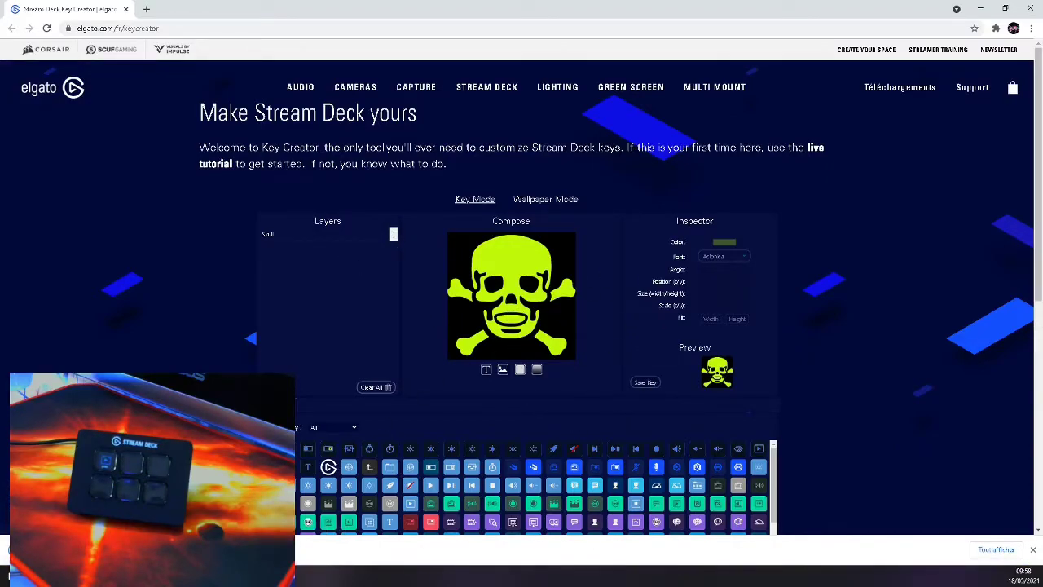
Switch to the Stream Deck app and set the john sound key's icon from streamdeck_key (21) in the Téléchargements folder
{"action": "left_click", "coordinate": [979, 10]}
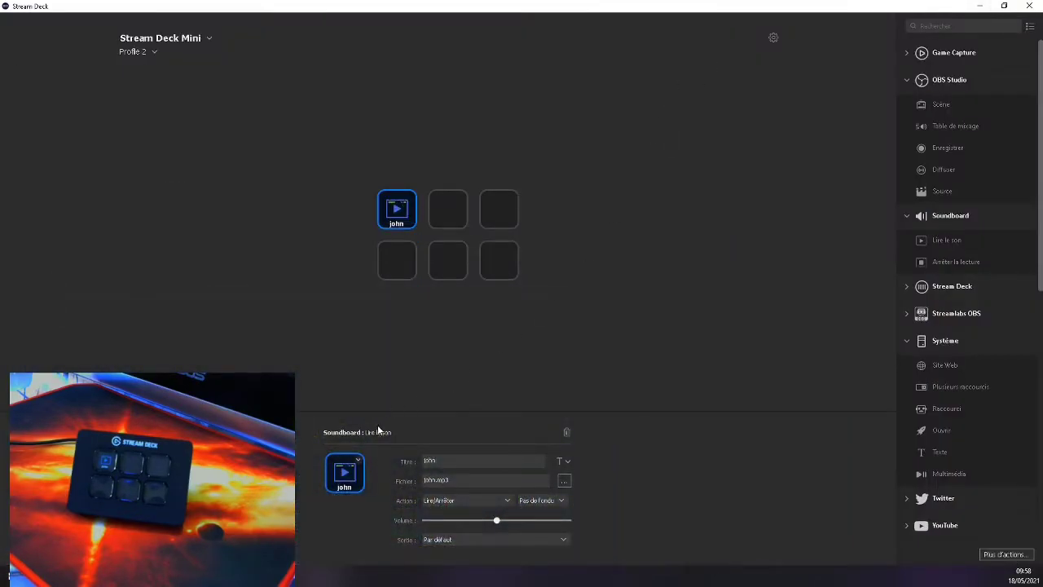
{"action": "left_click", "coordinate": [357, 461]}
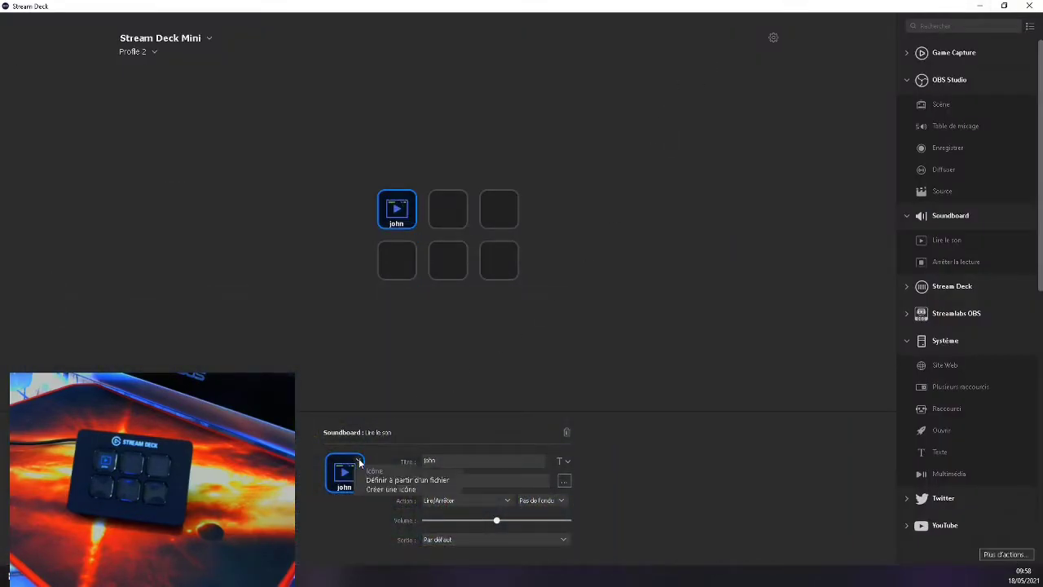
{"action": "left_click", "coordinate": [409, 481]}
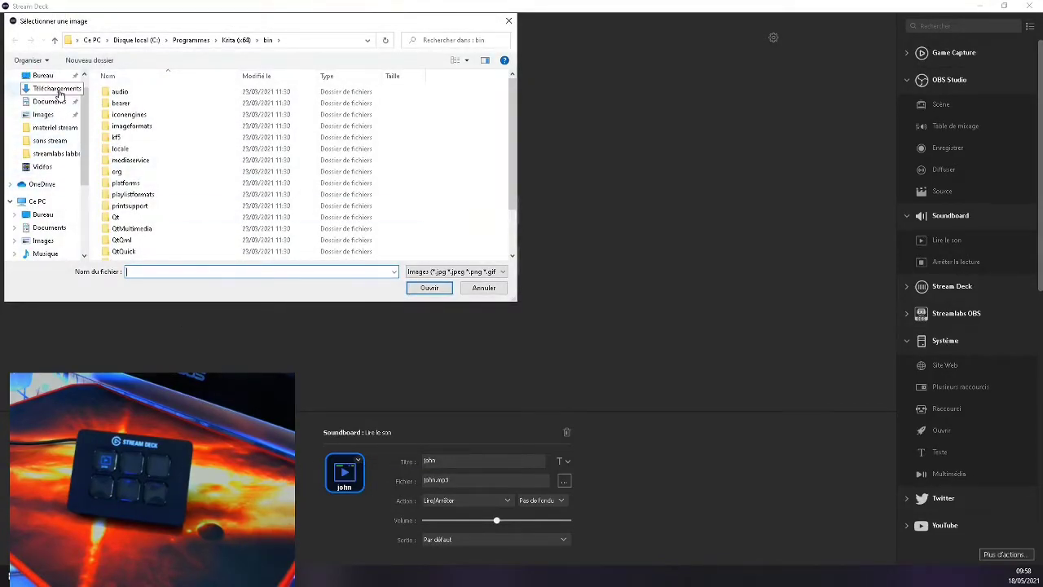
{"action": "left_click", "coordinate": [55, 88]}
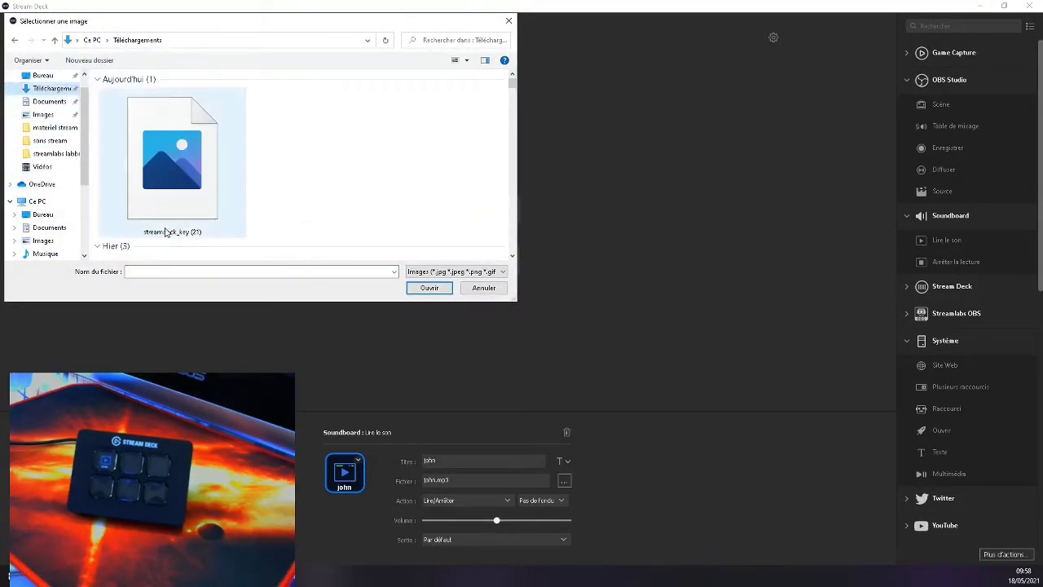
{"action": "left_click", "coordinate": [177, 164]}
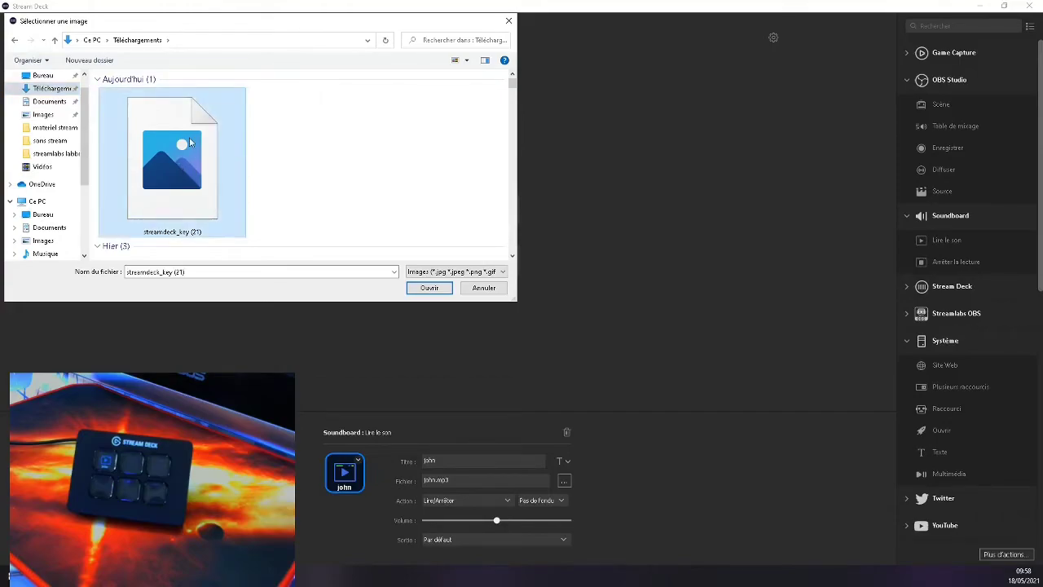
{"action": "left_click", "coordinate": [430, 288]}
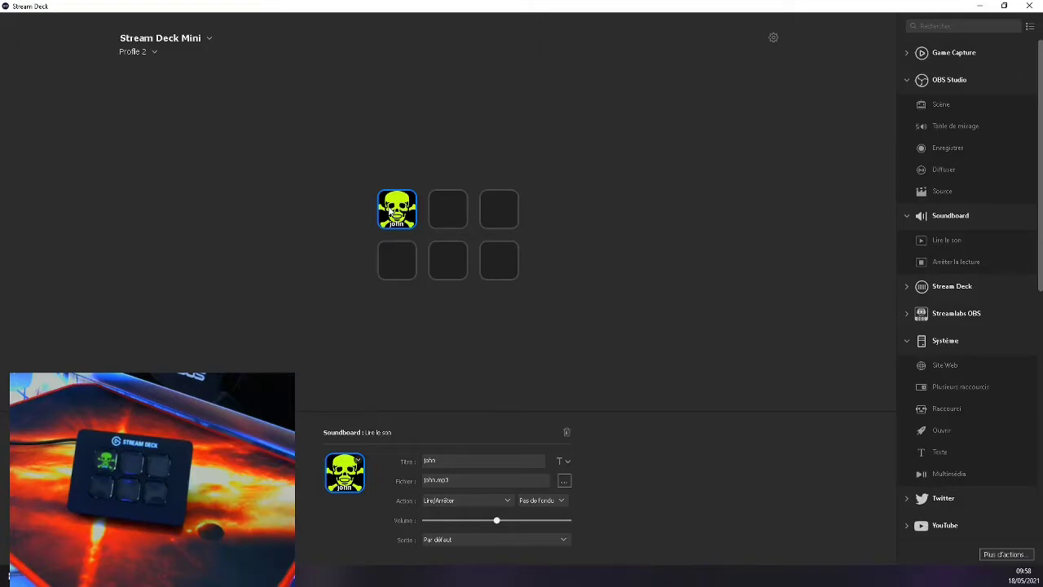
{"action": "left_click", "coordinate": [446, 200]}
{"action": "right_click", "coordinate": [454, 201]}
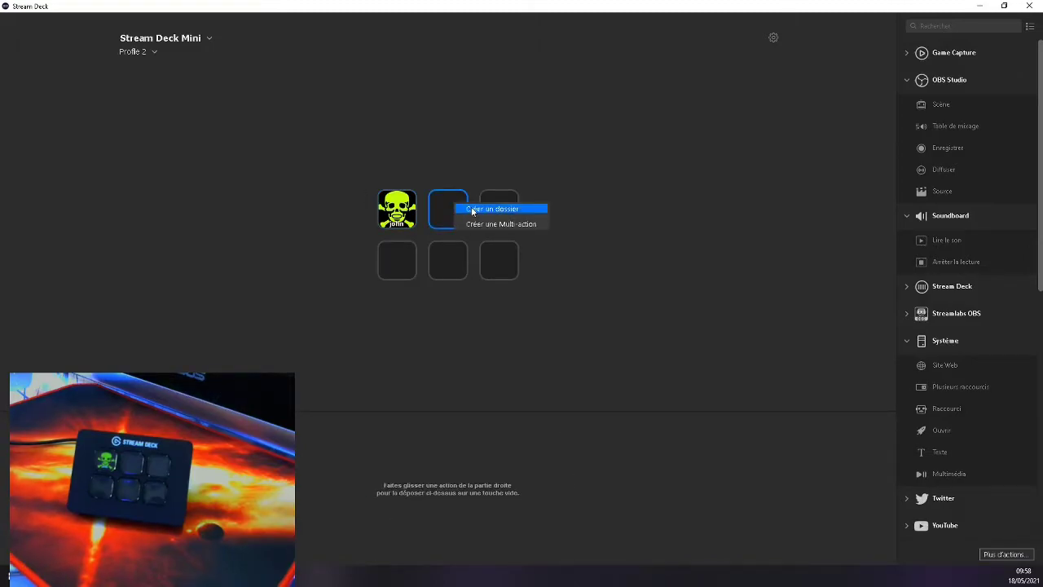
{"action": "left_click", "coordinate": [548, 140]}
{"action": "left_click", "coordinate": [453, 208]}
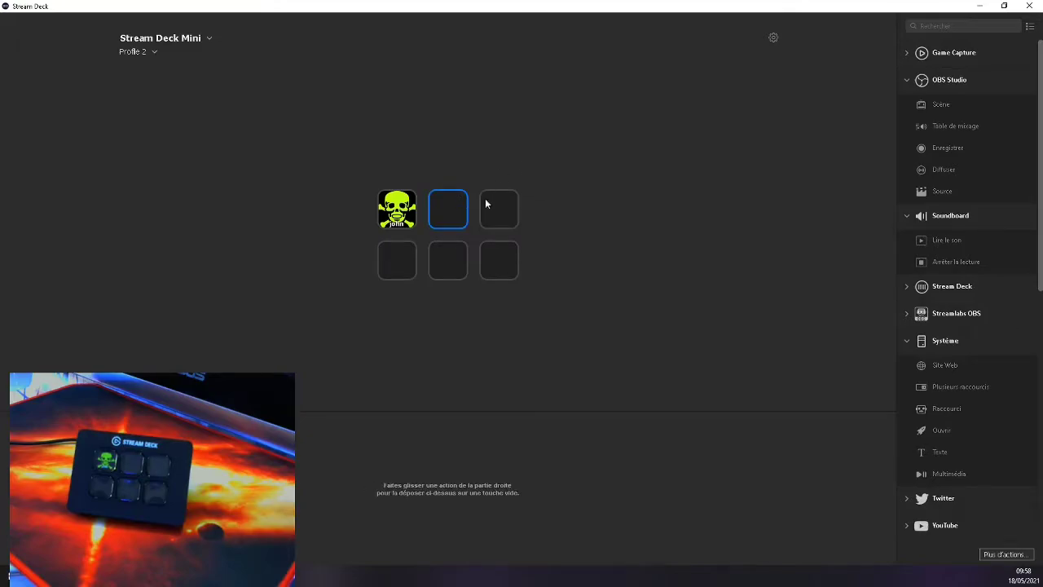
{"action": "left_click", "coordinate": [505, 207]}
{"action": "left_click", "coordinate": [503, 261]}
{"action": "left_click", "coordinate": [454, 269]}
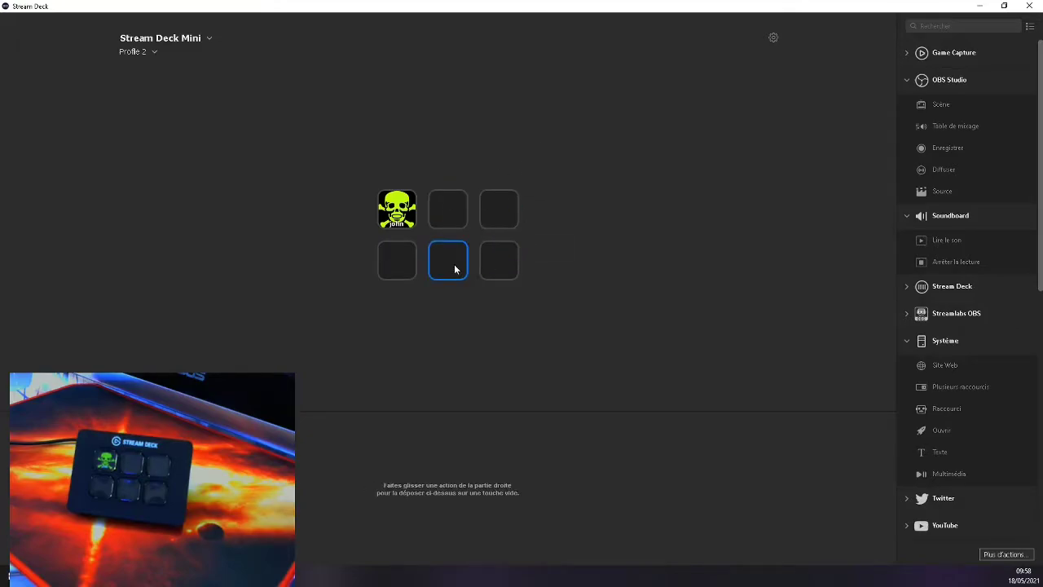
Create a folder on the empty key beside the john key and title it "scenes"
{"action": "left_click", "coordinate": [450, 210]}
{"action": "right_click", "coordinate": [449, 213]}
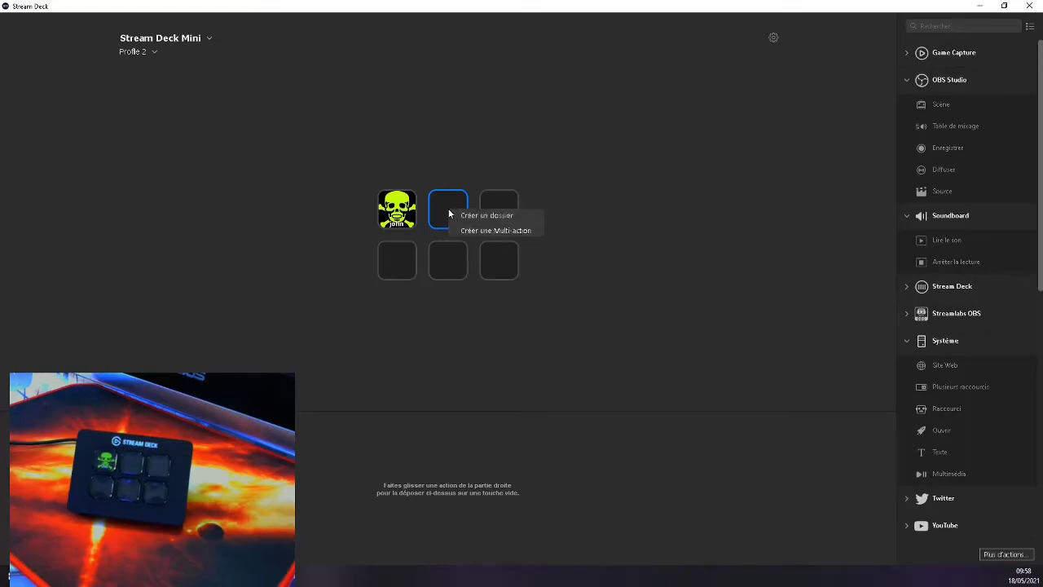
{"action": "left_click", "coordinate": [462, 216]}
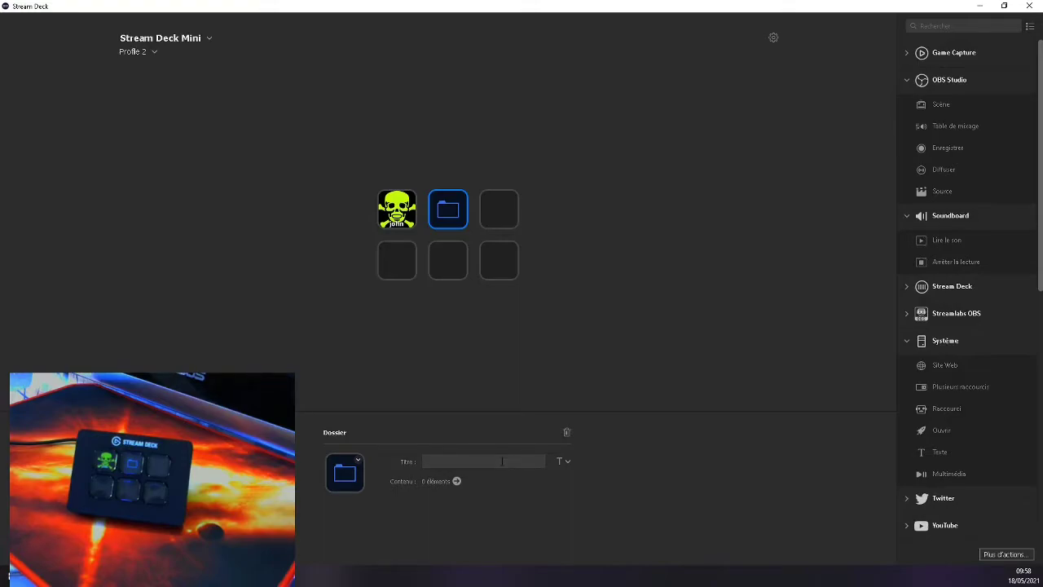
{"action": "type", "text": "scene"}
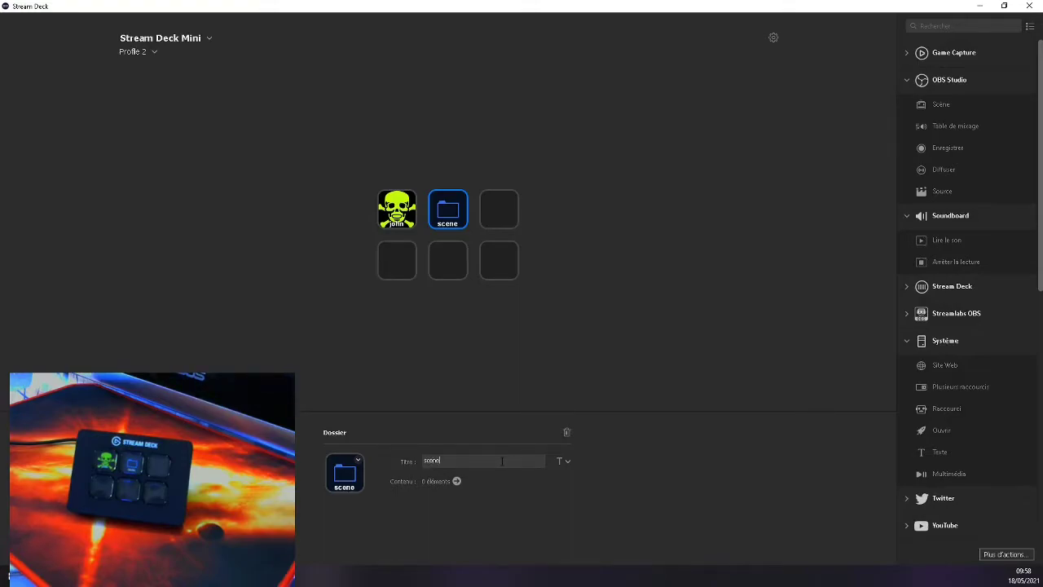
{"action": "type", "text": "s"}
{"action": "left_click", "coordinate": [535, 341]}
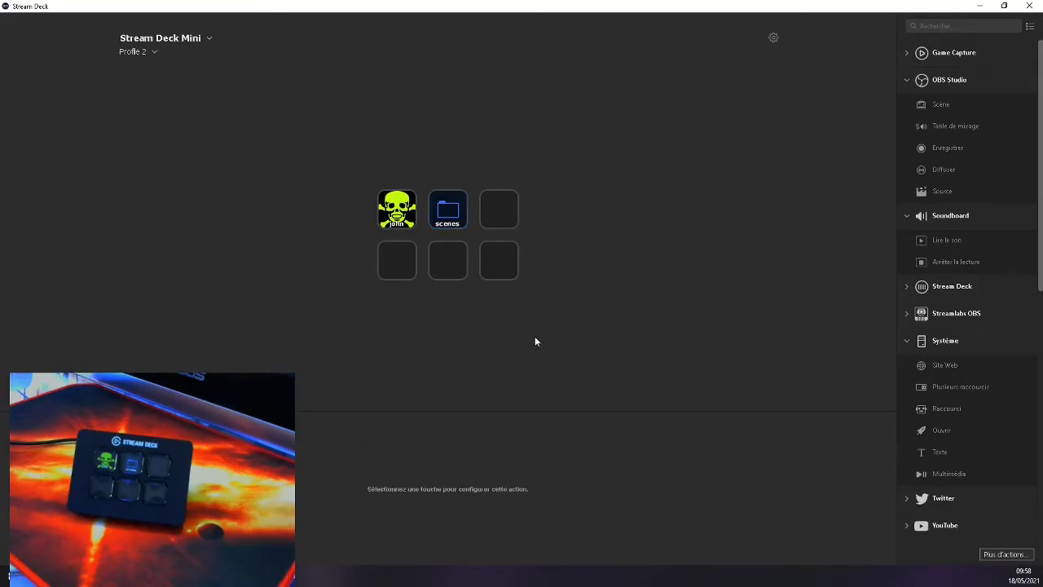
Look inside the scenes folder and return to the main key page
{"action": "mouse_move", "coordinate": [951, 98]}
{"action": "left_mouse_down"}
{"action": "mouse_move", "coordinate": [429, 198]}
{"action": "mouse_move", "coordinate": [799, 170]}
{"action": "mouse_move", "coordinate": [967, 109]}
{"action": "left_mouse_up"}
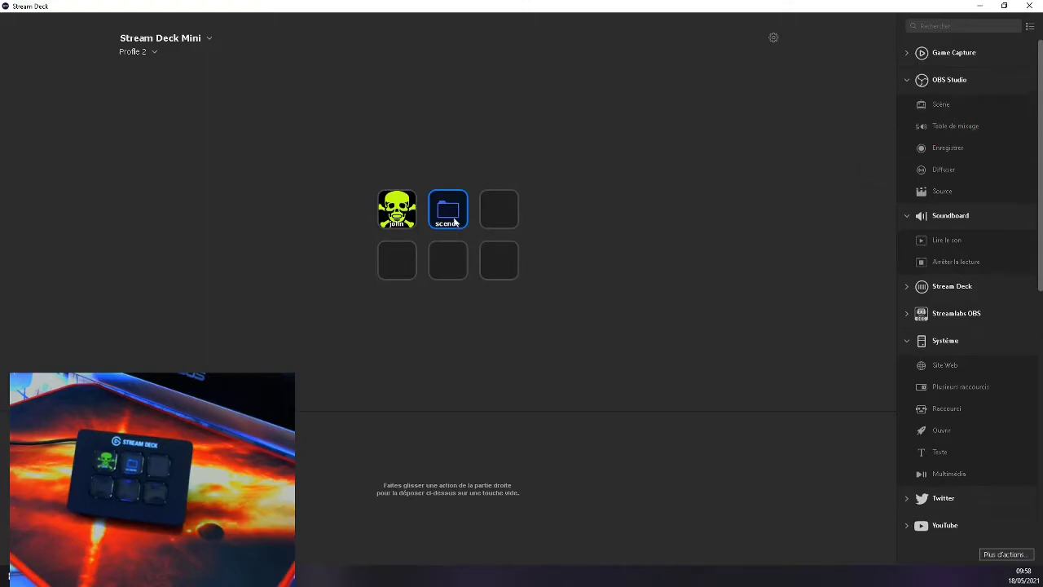
{"action": "double_click", "coordinate": [447, 207]}
{"action": "left_click", "coordinate": [398, 216]}
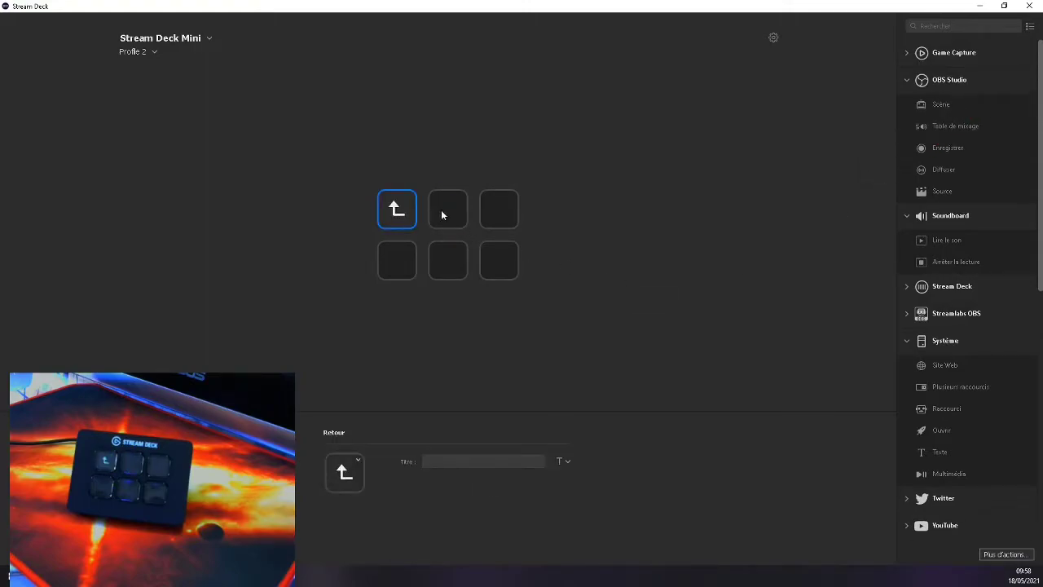
{"action": "double_click", "coordinate": [407, 216]}
{"action": "double_click", "coordinate": [448, 213]}
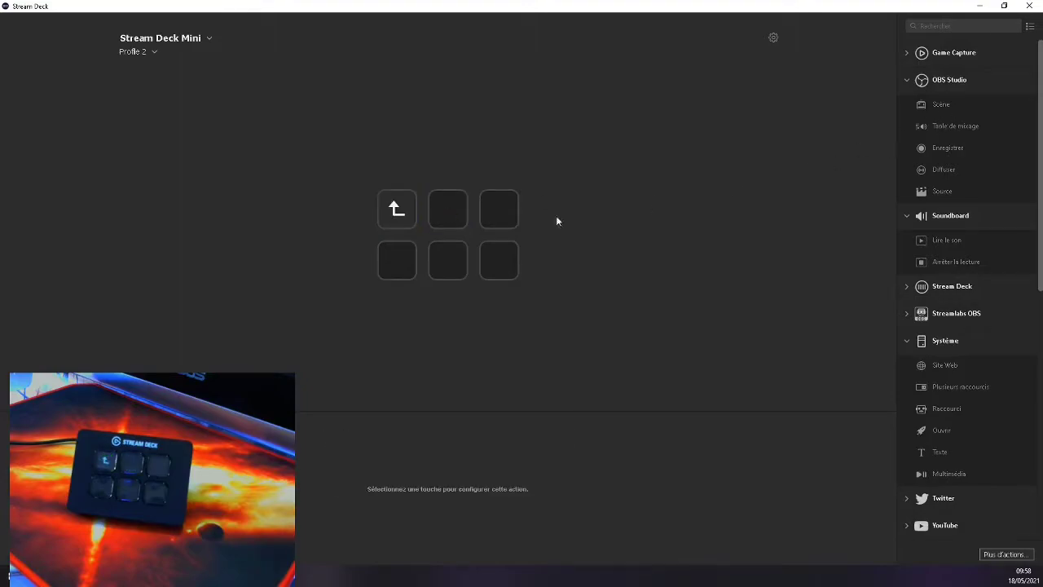
{"action": "left_click", "coordinate": [397, 210]}
{"action": "double_click", "coordinate": [397, 209]}
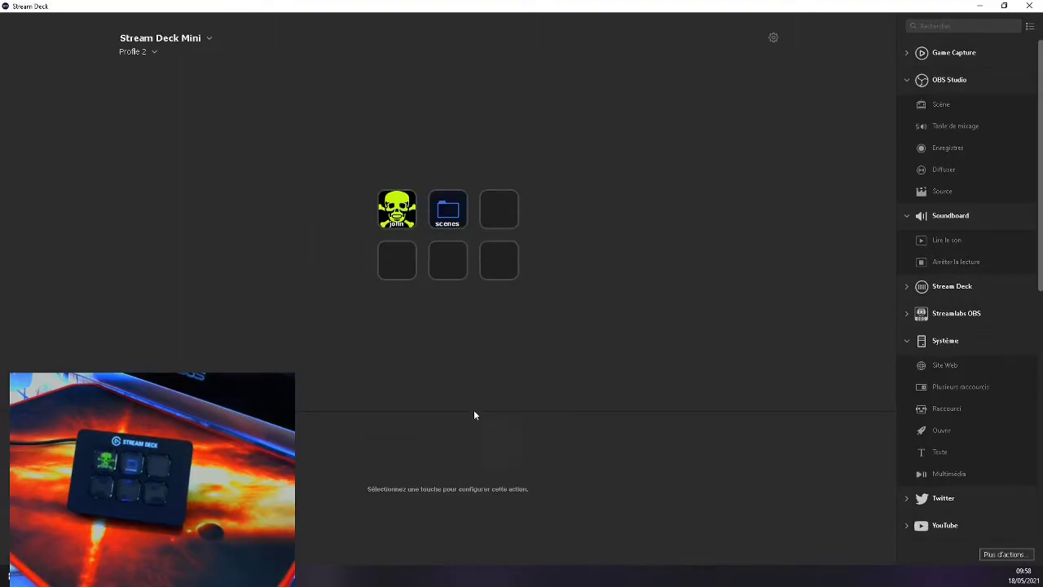
View the scenes folder's contents from its settings and go back to the parent page
{"action": "left_click", "coordinate": [451, 224]}
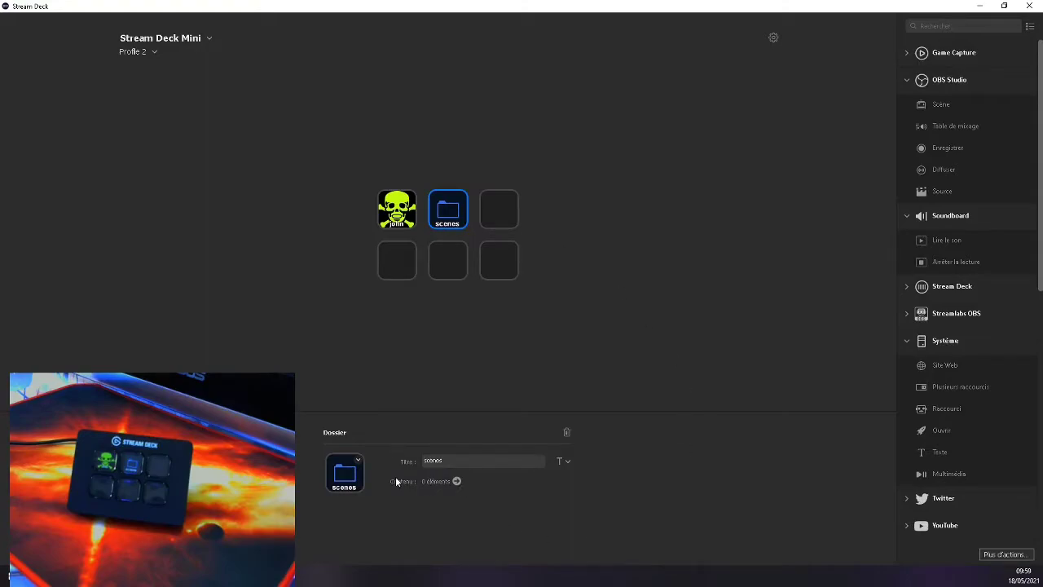
{"action": "left_click", "coordinate": [457, 481]}
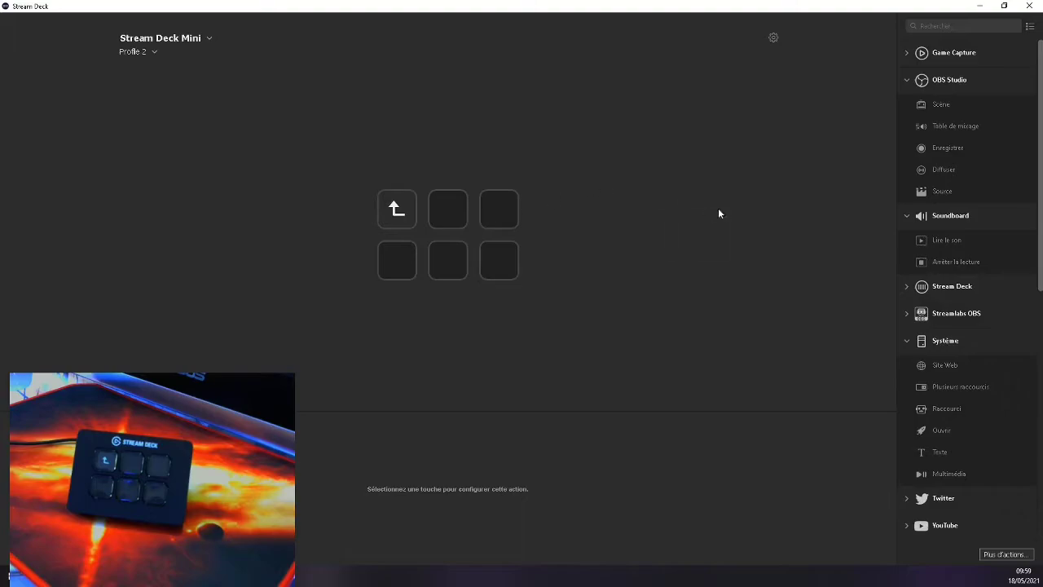
{"action": "double_click", "coordinate": [397, 209]}
{"action": "double_click", "coordinate": [456, 214]}
{"action": "double_click", "coordinate": [397, 209]}
{"action": "left_click", "coordinate": [448, 223]}
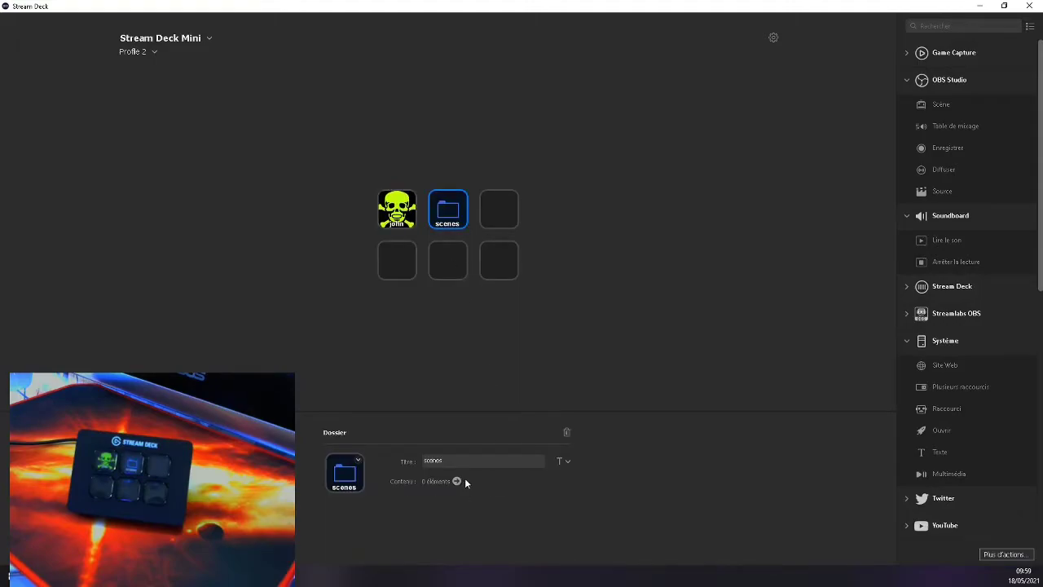
Open the scenes folder and place an OBS Studio Scène action on the key beside the return key
{"action": "double_click", "coordinate": [456, 216]}
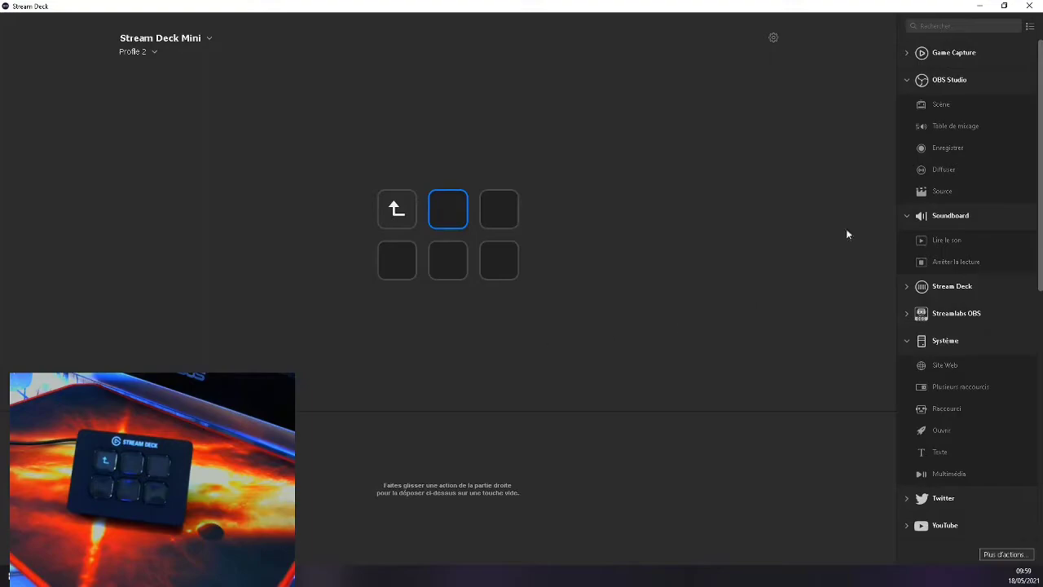
{"action": "left_click_drag", "start_coordinate": [954, 104], "coordinate": [452, 208]}
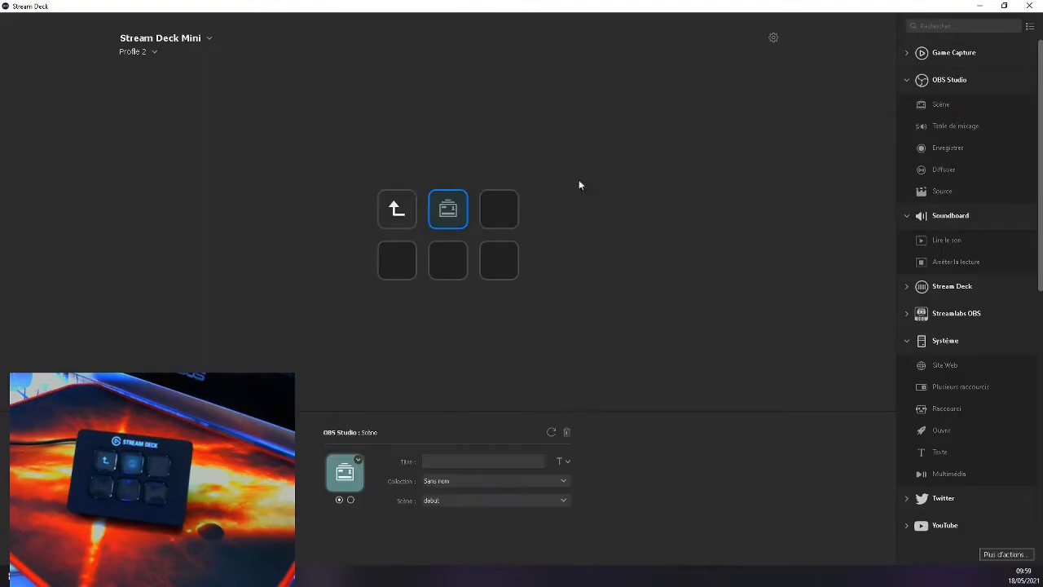
{"action": "left_click", "coordinate": [582, 309]}
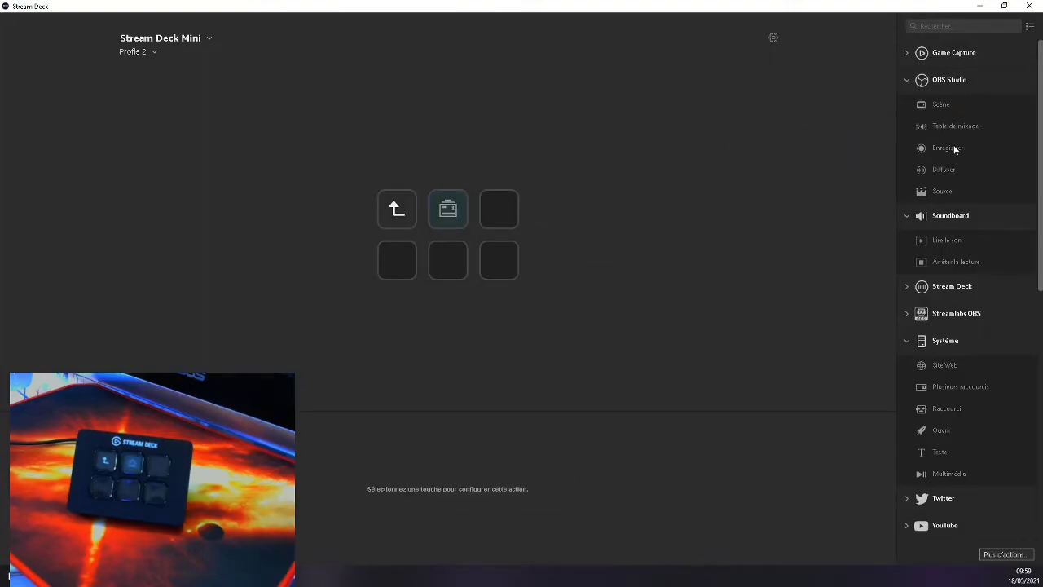
Place an OBS Studio Table de mixage action on the third key of the first row and delete it
{"action": "left_click_drag", "start_coordinate": [954, 126], "coordinate": [498, 210]}
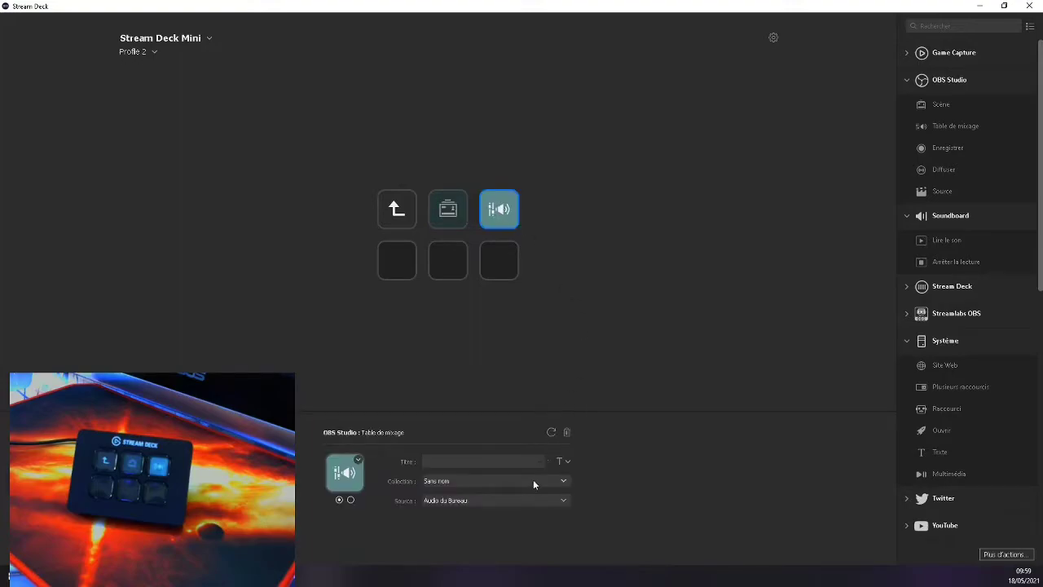
{"action": "right_click", "coordinate": [506, 204]}
{"action": "left_click", "coordinate": [514, 221]}
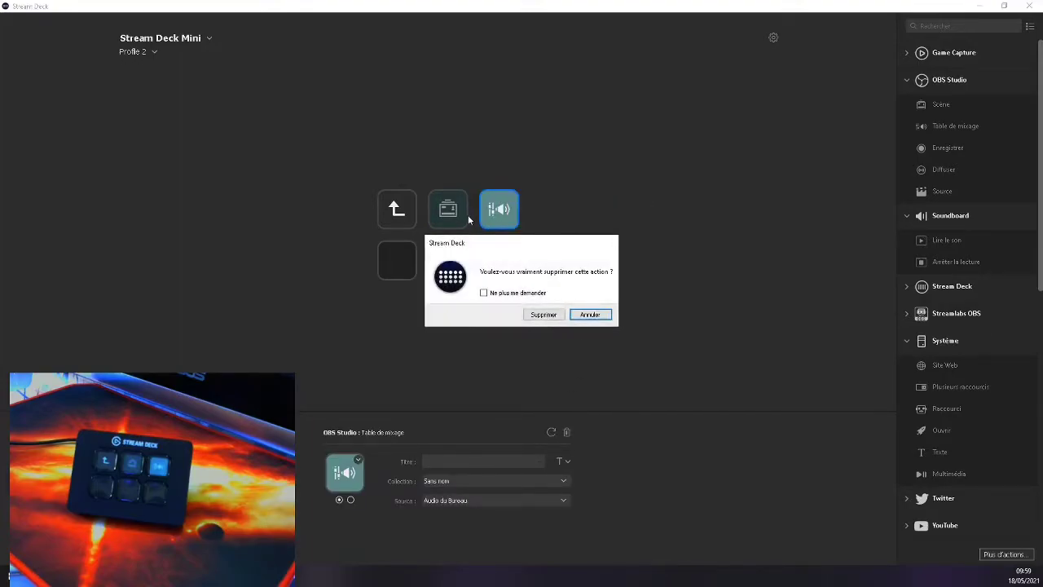
{"action": "left_click", "coordinate": [540, 316]}
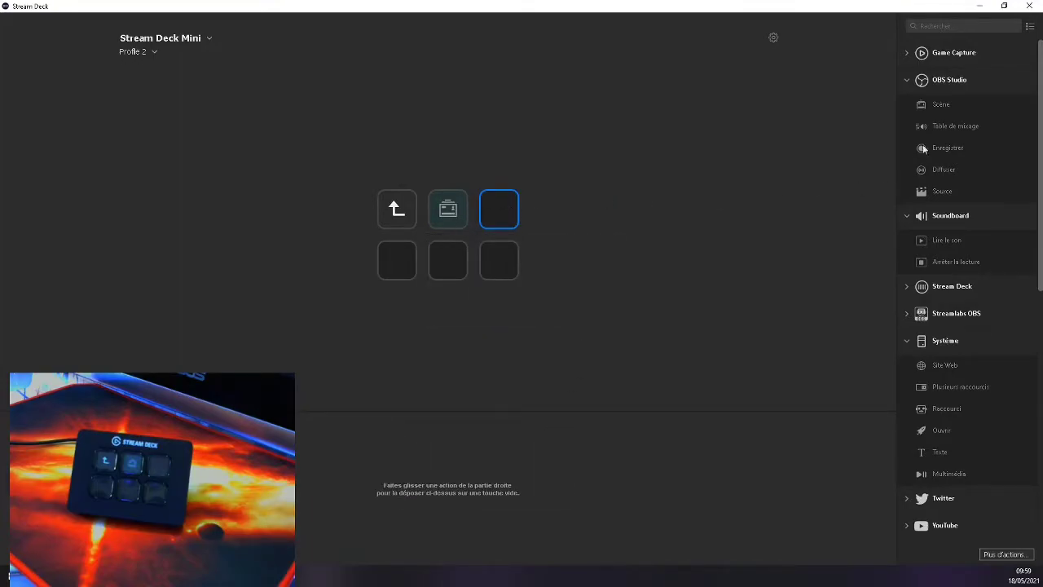
Place OBS Studio Scène actions on the third key of the first row and the first key of the second row
{"action": "left_click_drag", "start_coordinate": [933, 104], "coordinate": [501, 208]}
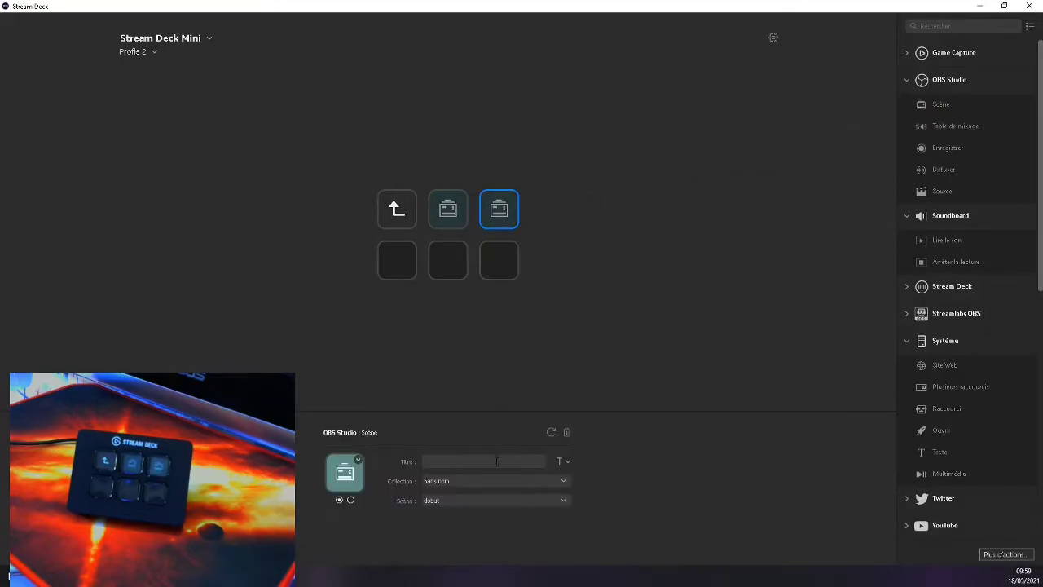
{"action": "left_click", "coordinate": [487, 499]}
{"action": "left_click", "coordinate": [484, 429]}
{"action": "left_click_drag", "start_coordinate": [940, 105], "coordinate": [397, 255]}
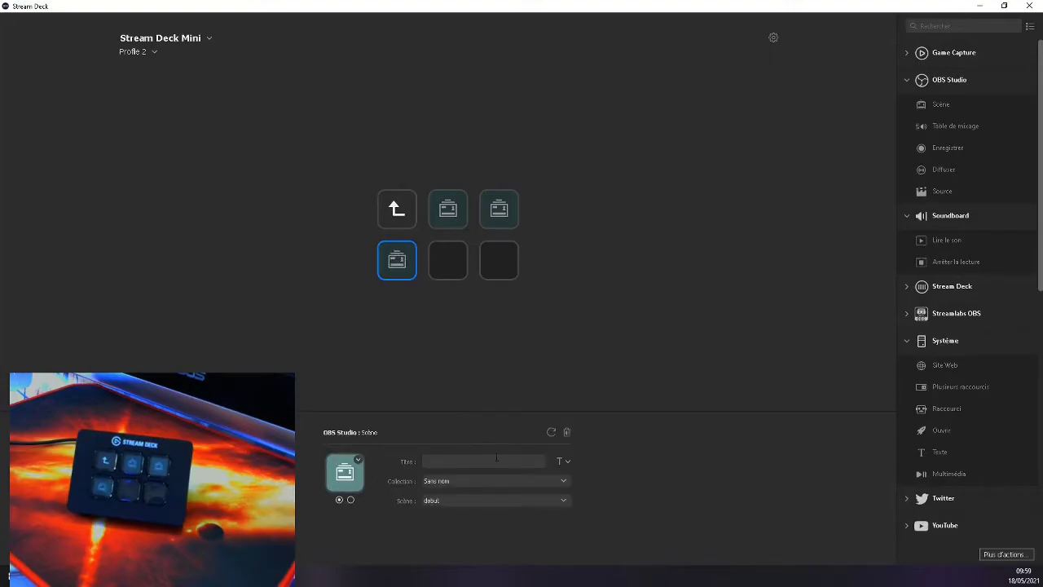
Set the scene of the first key in the second row to jeu
{"action": "left_click", "coordinate": [475, 500]}
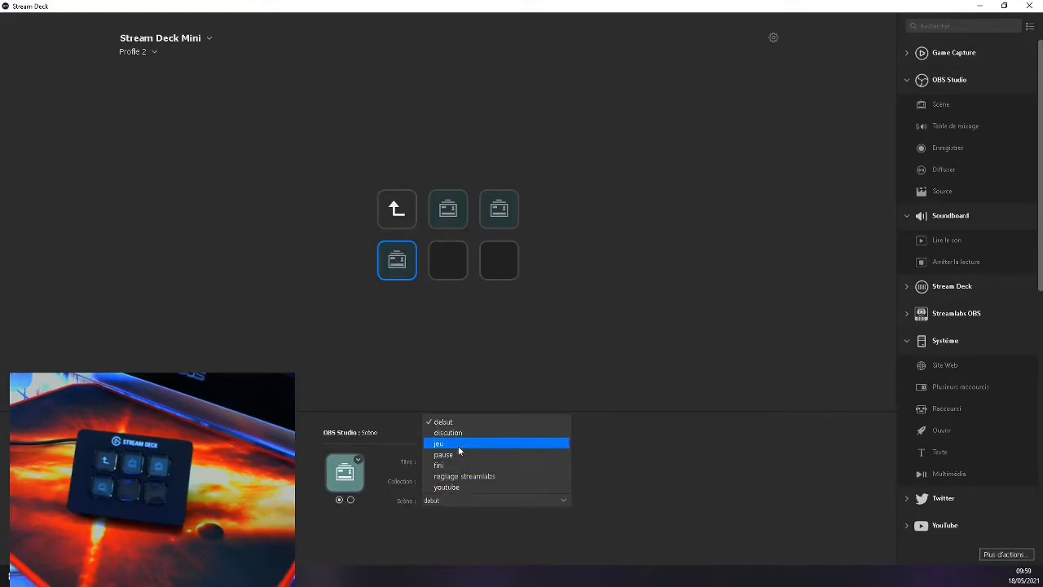
{"action": "left_click", "coordinate": [458, 443]}
{"action": "left_click", "coordinate": [703, 286]}
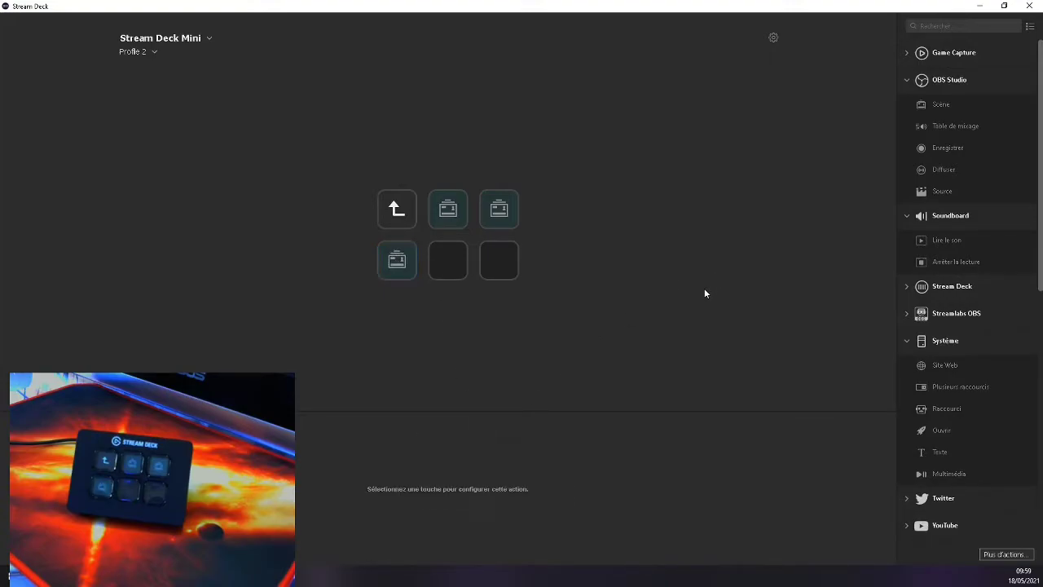
Title the scene key beside the return key "debut"
{"action": "left_click", "coordinate": [457, 221]}
{"action": "right_click", "coordinate": [456, 221]}
{"action": "left_click", "coordinate": [454, 459]}
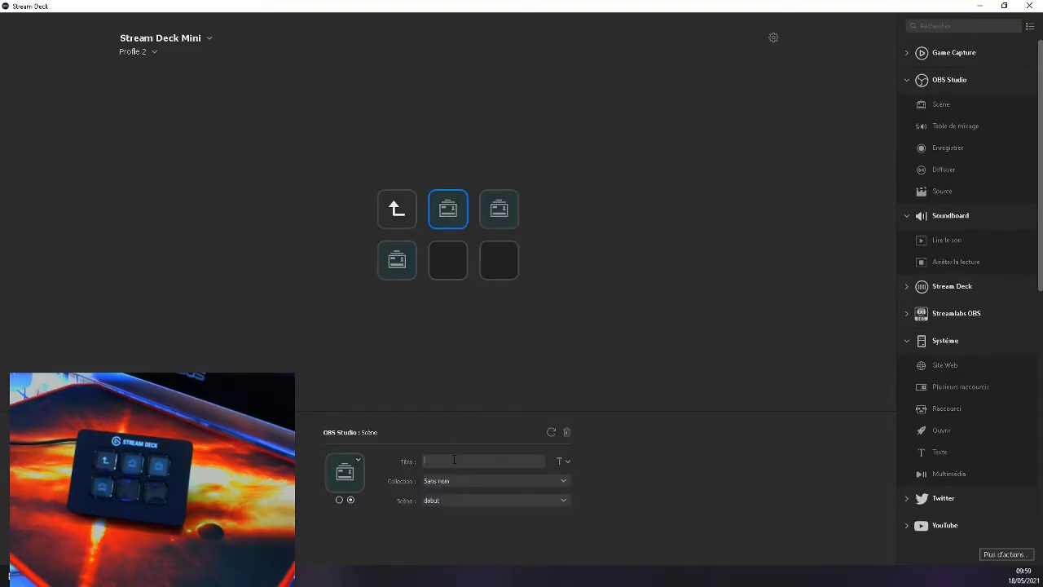
{"action": "type", "text": "debut"}
Title the scene key at the end of the first row "discution"
{"action": "left_click", "coordinate": [499, 209]}
{"action": "right_click", "coordinate": [497, 204]}
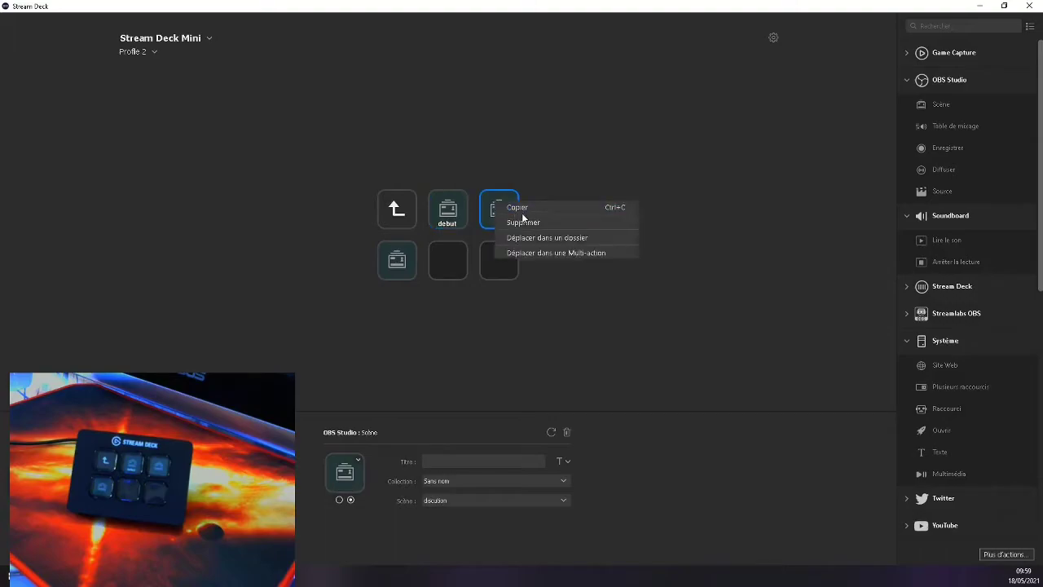
{"action": "left_click", "coordinate": [492, 204]}
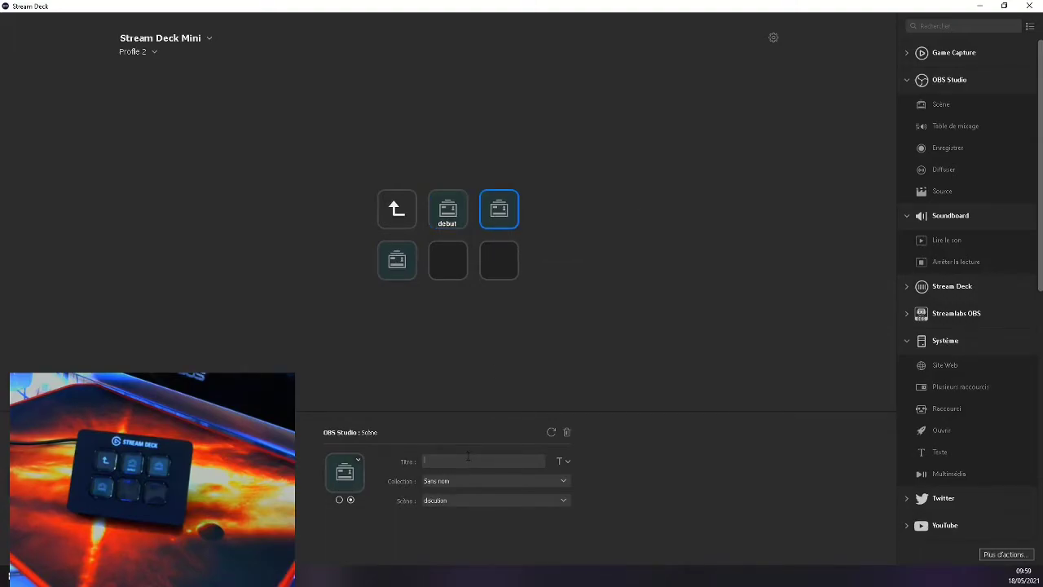
{"action": "type", "text": "discution"}
{"action": "left_click", "coordinate": [690, 342]}
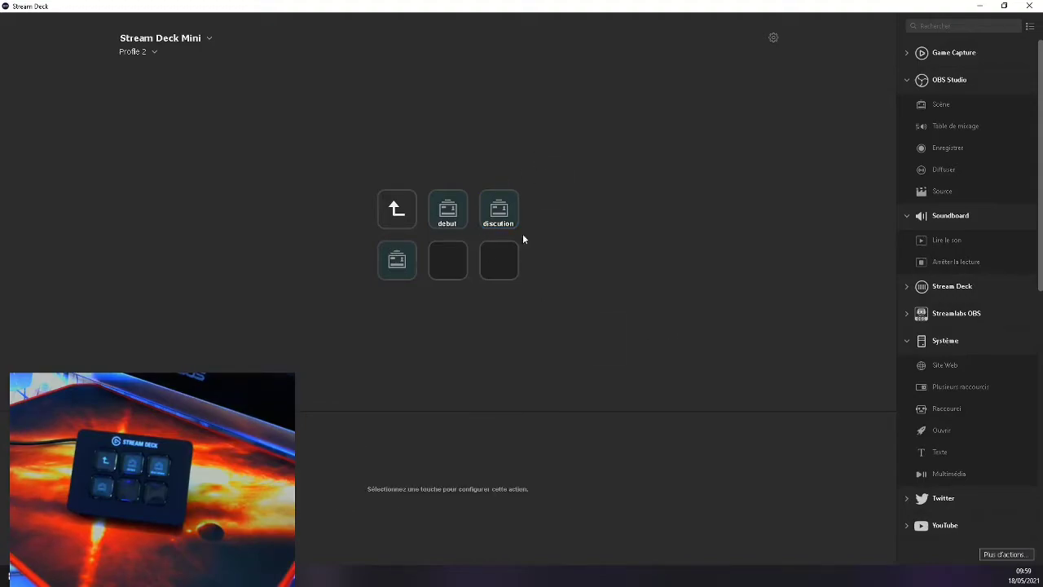
Title the scene key in the second row "jeu"
{"action": "left_click", "coordinate": [397, 260]}
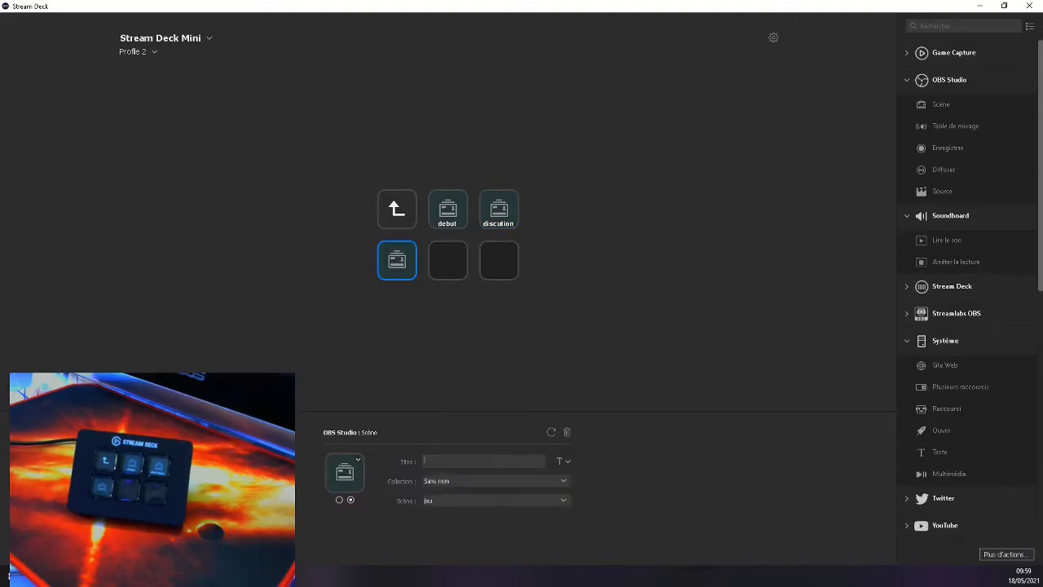
{"action": "type", "text": "jeu"}
{"action": "left_click", "coordinate": [538, 329]}
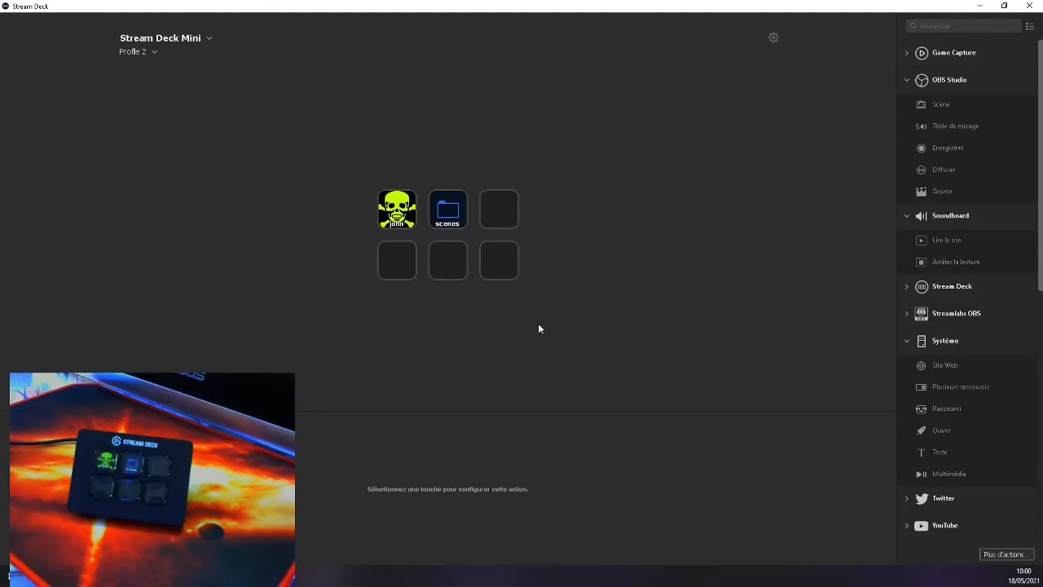
Collapse the OBS Studio, Soundboard, Système, Twitch and Personnalisé categories in the action list
{"action": "left_click", "coordinate": [908, 85]}
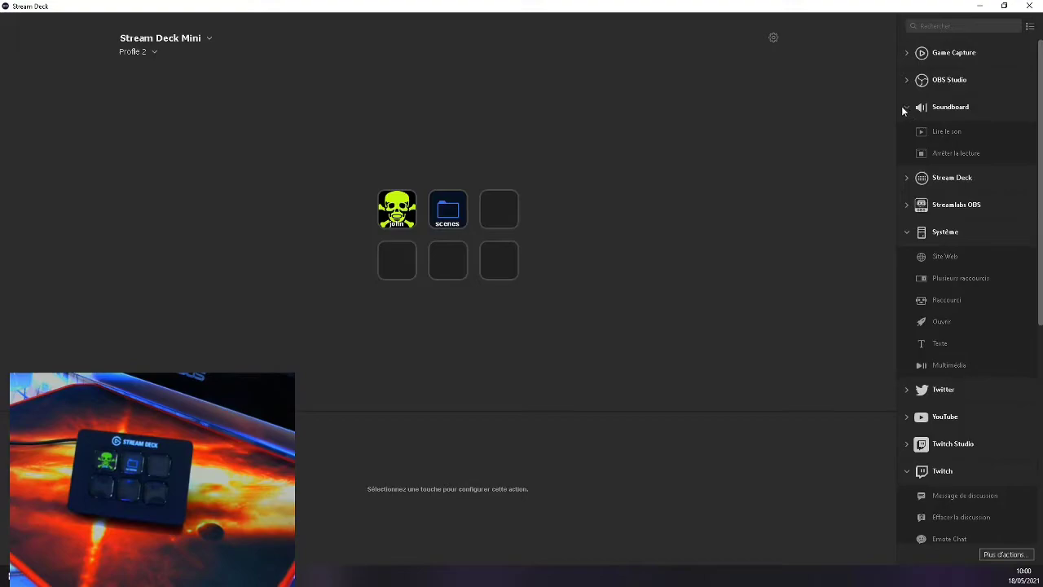
{"action": "left_click", "coordinate": [905, 106]}
{"action": "left_click", "coordinate": [905, 188]}
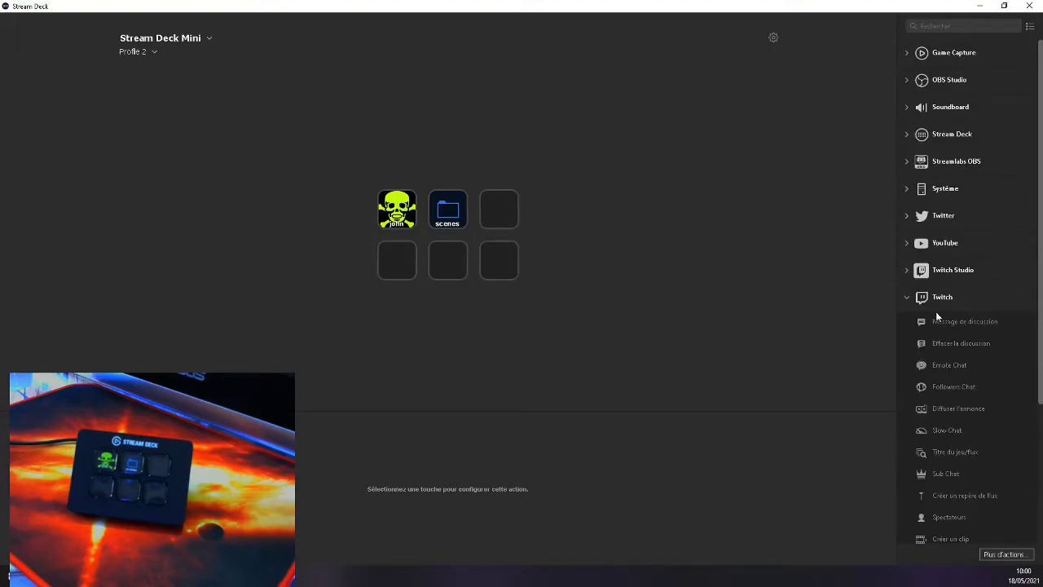
{"action": "left_click", "coordinate": [907, 297]}
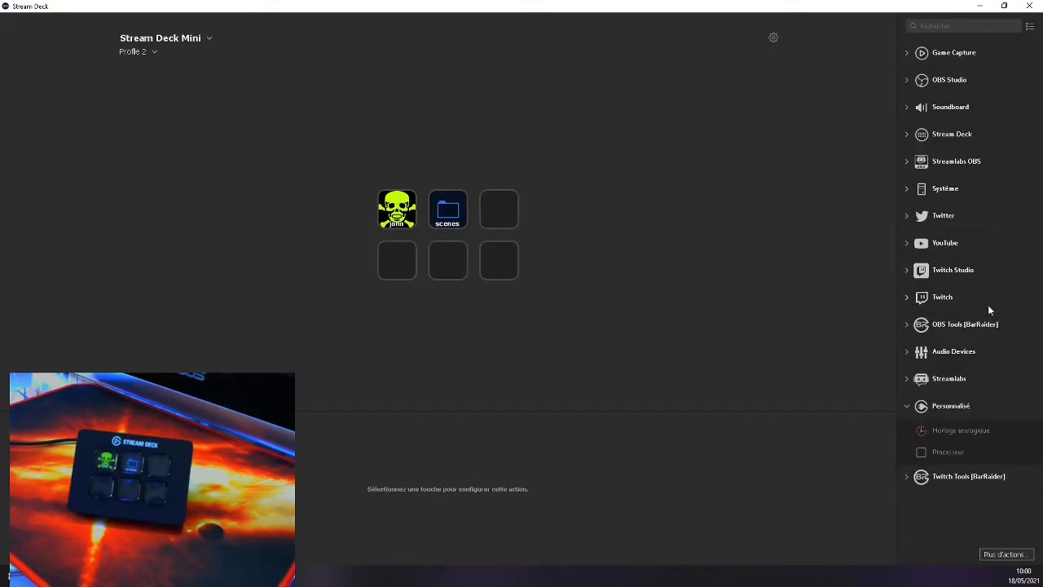
{"action": "left_click", "coordinate": [908, 406]}
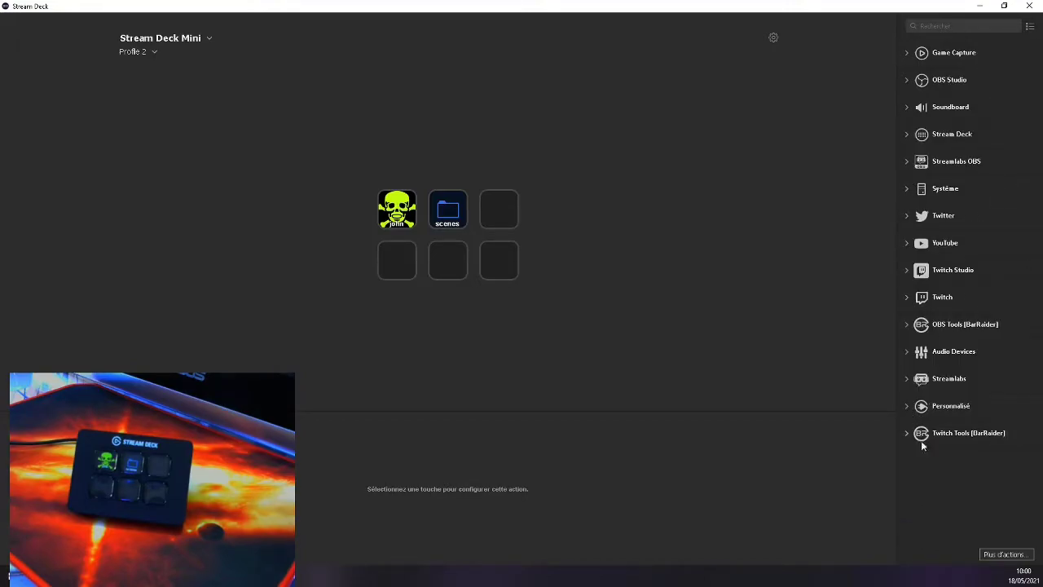
Browse the catalogue of additional action plugins sorted by Popularité, examining what can be installed, and close it
{"action": "left_click", "coordinate": [1003, 555]}
{"action": "left_click_drag", "start_coordinate": [619, 67], "coordinate": [374, 75]}
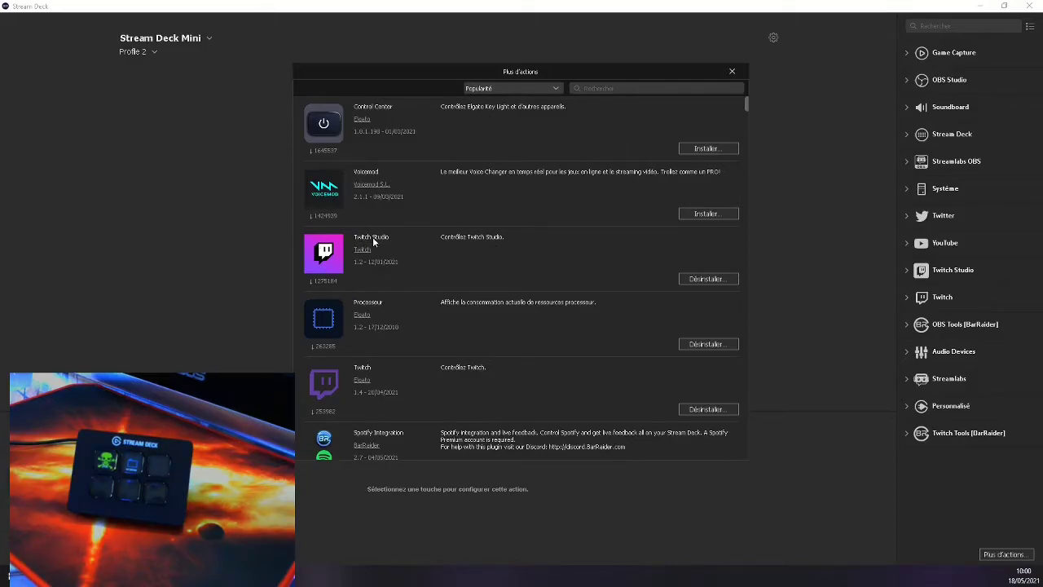
{"action": "scroll", "coordinate": [513, 249], "scroll_direction": "down", "scroll_amount": 3}
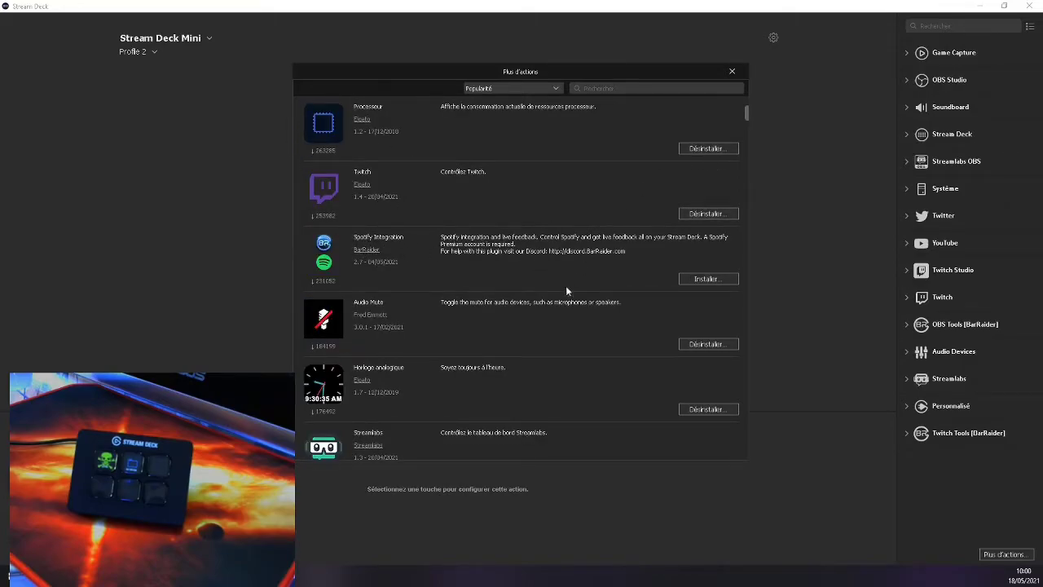
{"action": "scroll", "coordinate": [505, 306], "scroll_direction": "down", "scroll_amount": 3}
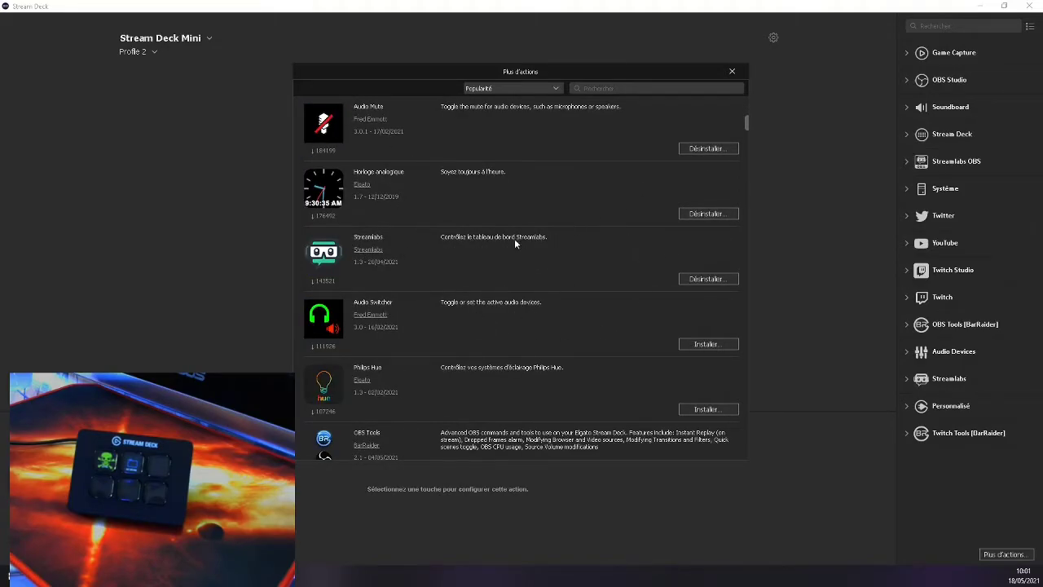
{"action": "scroll", "coordinate": [377, 280], "scroll_direction": "down", "scroll_amount": 3}
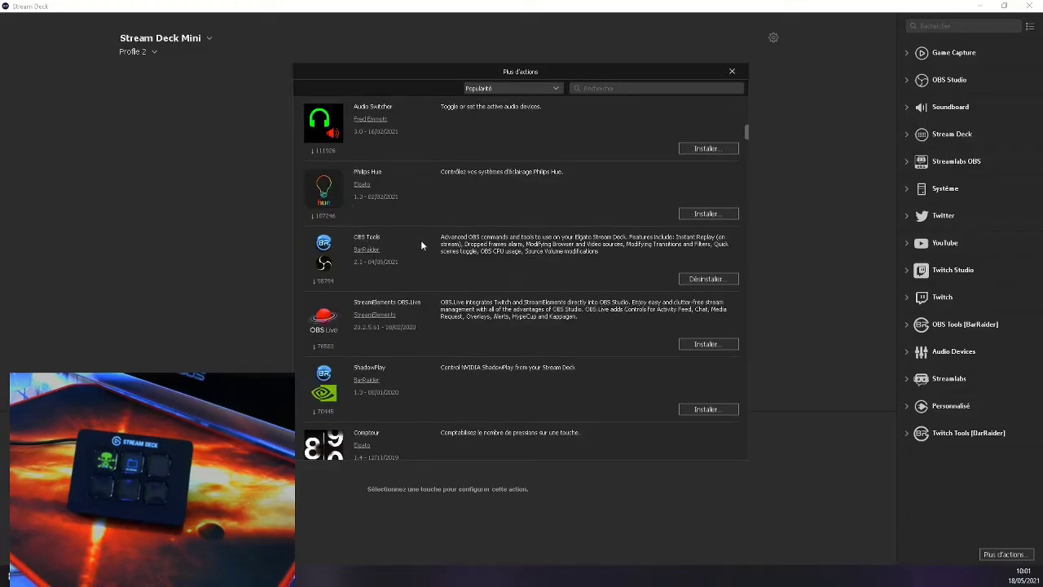
{"action": "scroll", "coordinate": [560, 232], "scroll_direction": "down", "scroll_amount": 3}
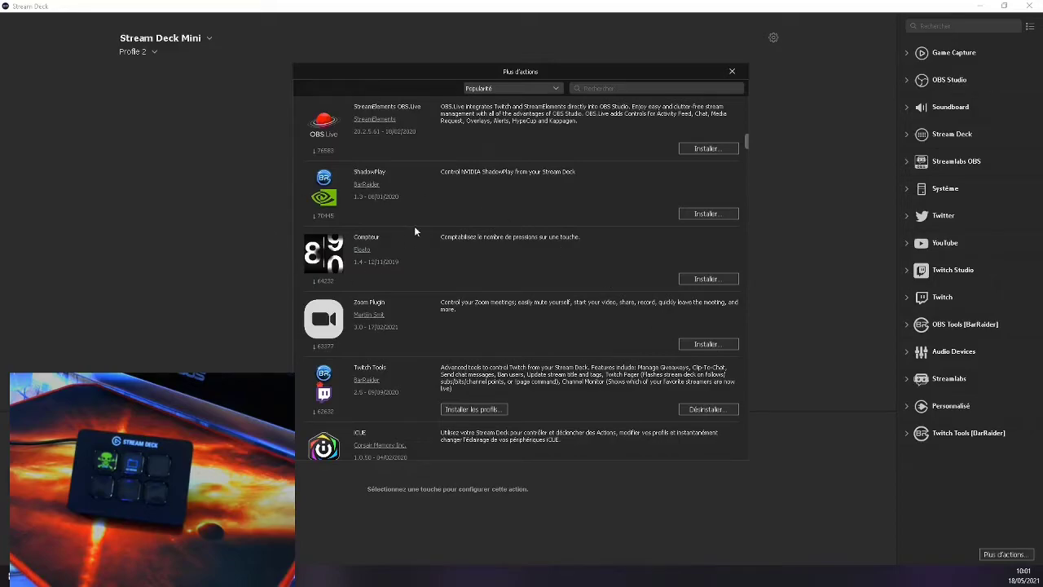
{"action": "scroll", "coordinate": [519, 228], "scroll_direction": "down", "scroll_amount": 9}
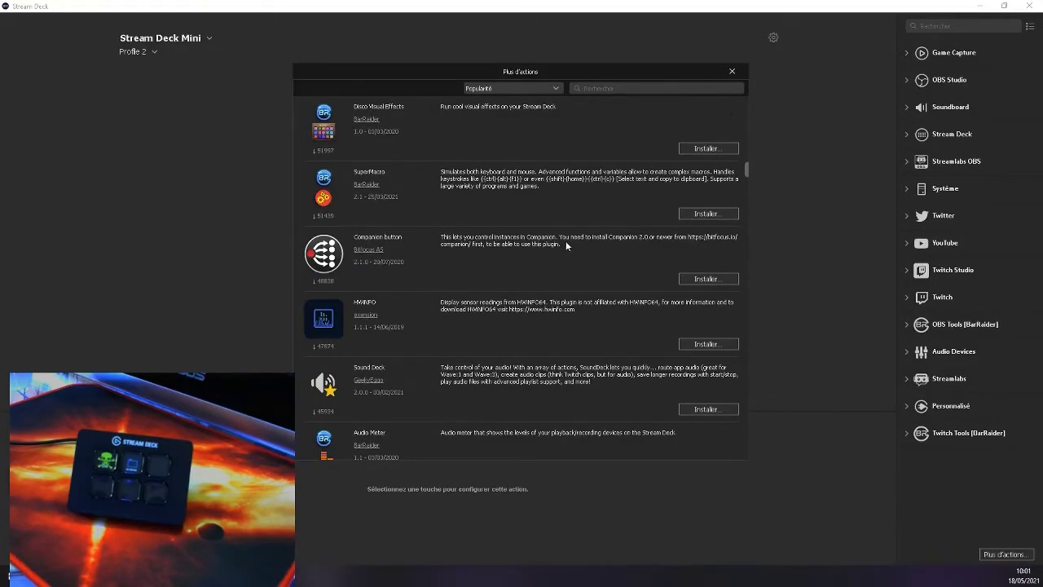
{"action": "scroll", "coordinate": [530, 228], "scroll_direction": "down", "scroll_amount": 3}
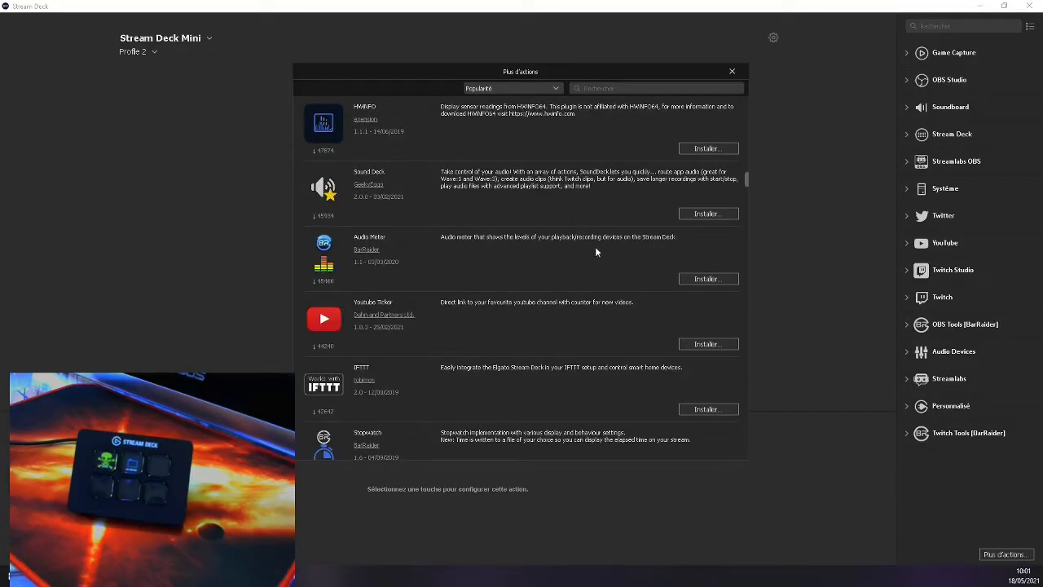
{"action": "scroll", "coordinate": [478, 277], "scroll_direction": "down", "scroll_amount": 6}
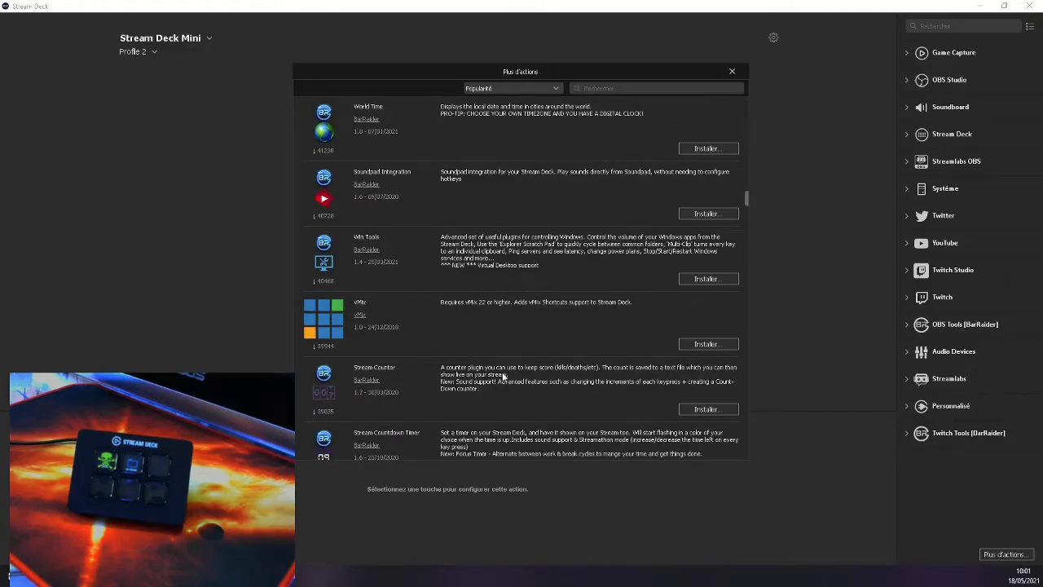
{"action": "scroll", "coordinate": [543, 261], "scroll_direction": "down", "scroll_amount": 8}
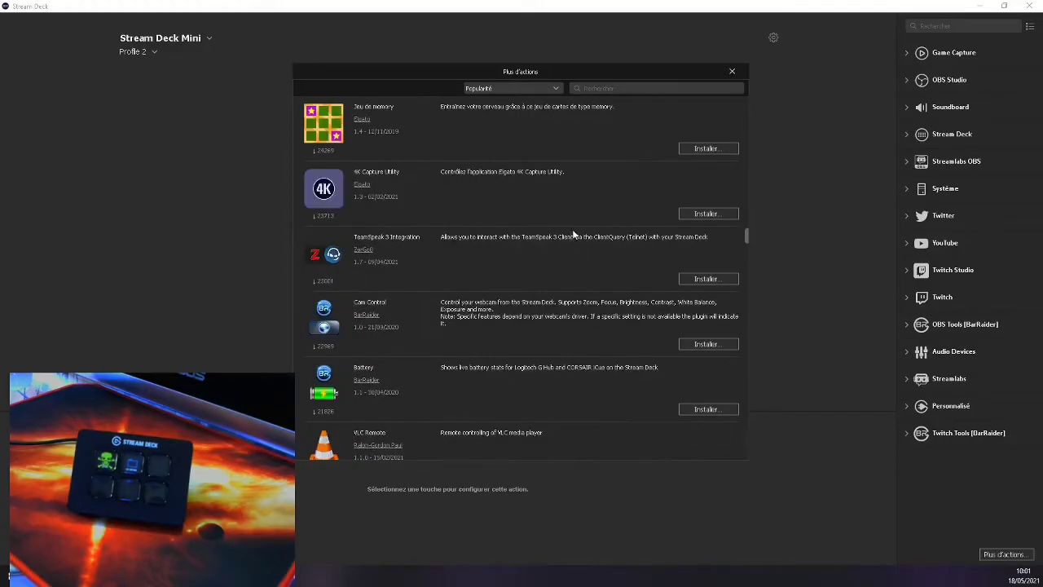
{"action": "scroll", "coordinate": [430, 269], "scroll_direction": "up", "scroll_amount": 3}
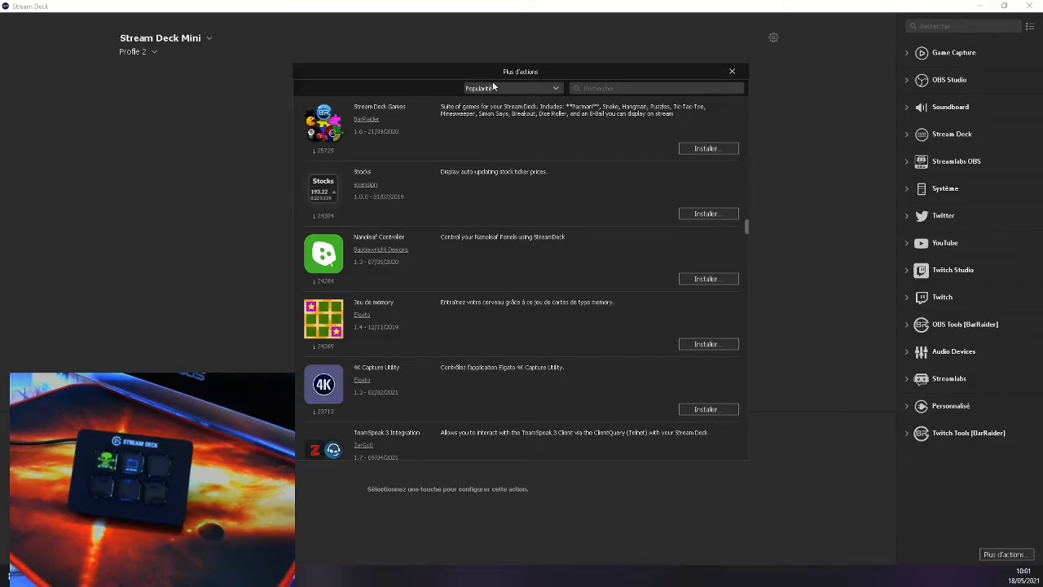
{"action": "scroll", "coordinate": [464, 158], "scroll_direction": "down", "scroll_amount": 5}
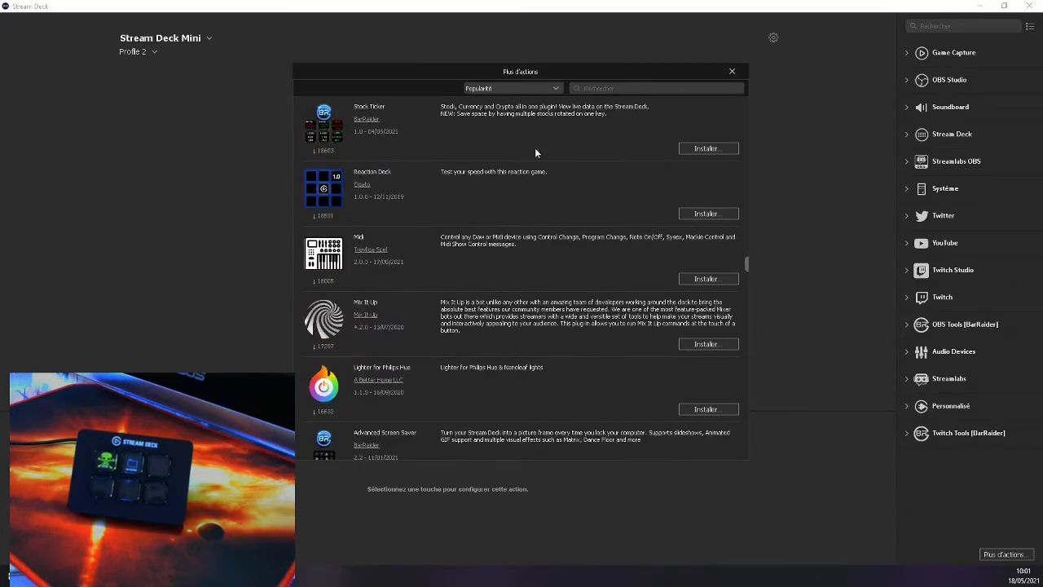
{"action": "scroll", "coordinate": [522, 180], "scroll_direction": "down", "scroll_amount": 15}
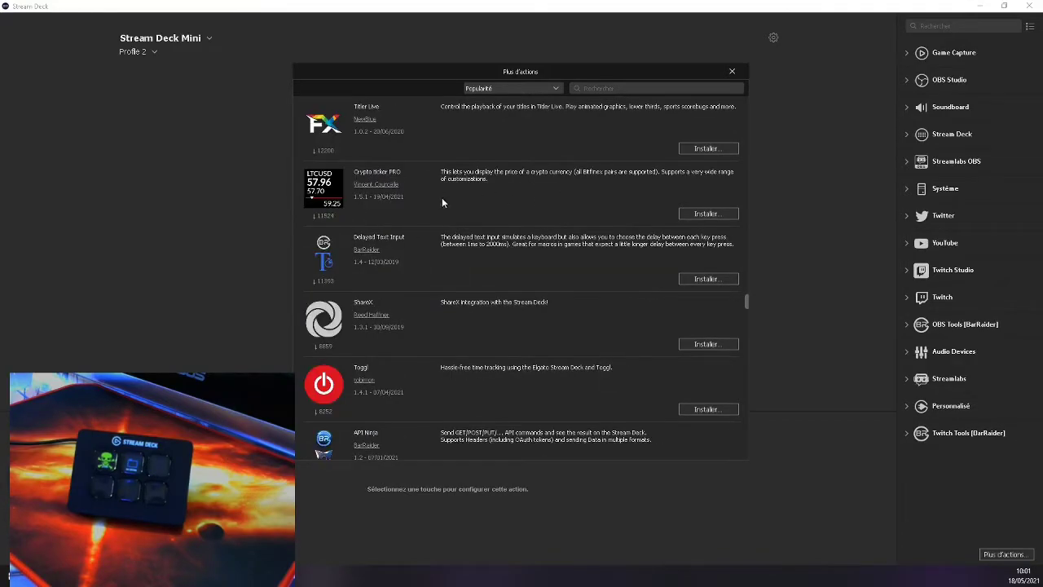
{"action": "scroll", "coordinate": [424, 249], "scroll_direction": "down", "scroll_amount": 5}
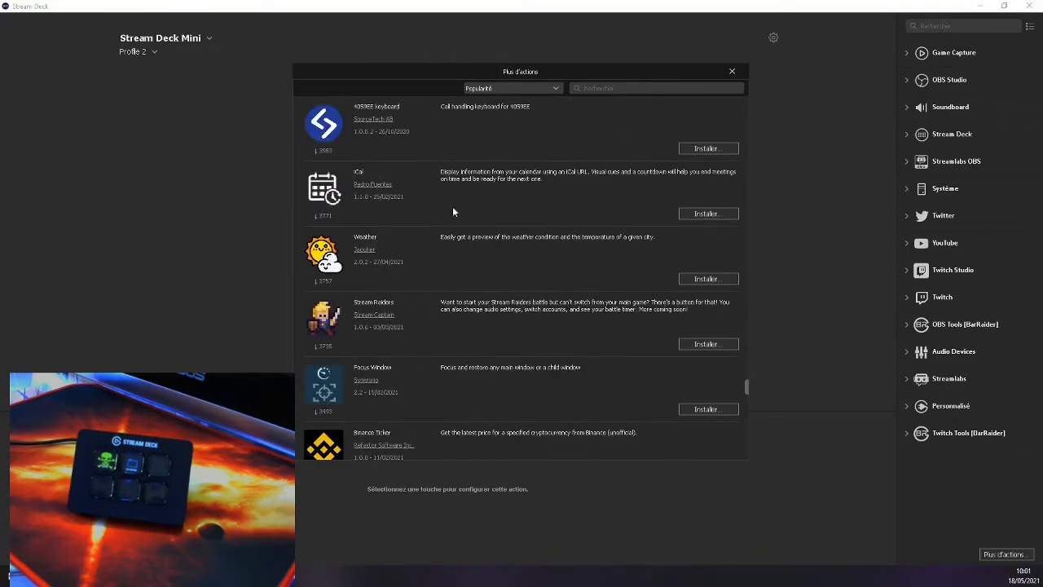
{"action": "scroll", "coordinate": [454, 212], "scroll_direction": "down", "scroll_amount": 10}
{"action": "left_click", "coordinate": [734, 72]}
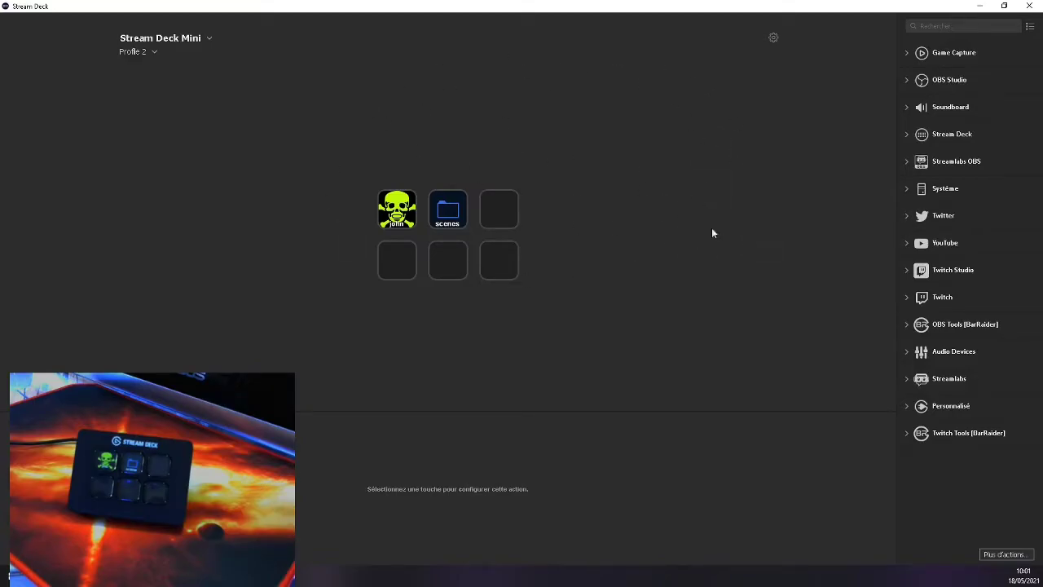
Close the Stream Deck window and the Elgato Key Creator browser window
{"action": "left_click", "coordinate": [1031, 8]}
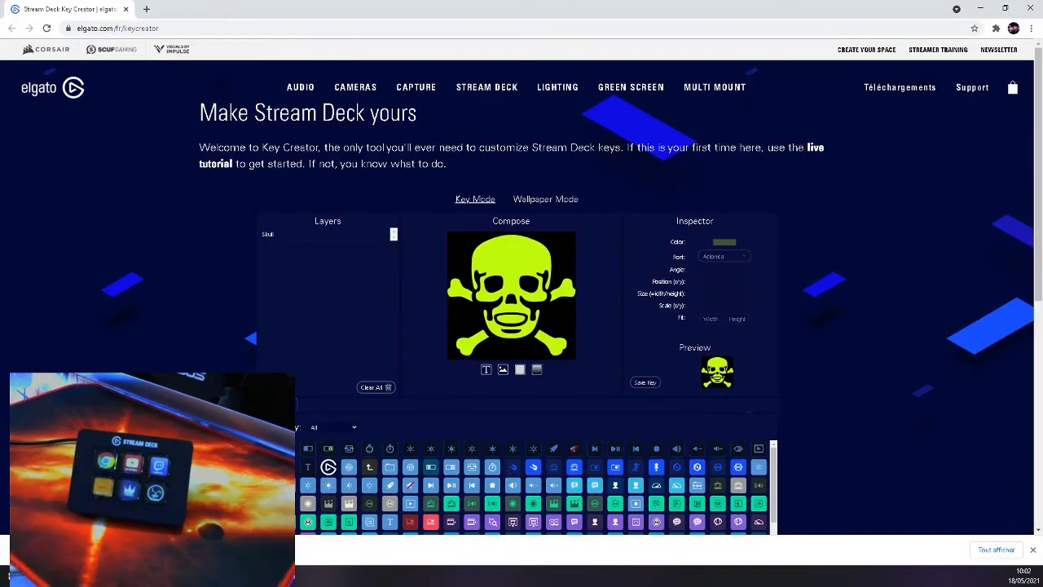
{"action": "left_click", "coordinate": [1030, 6]}
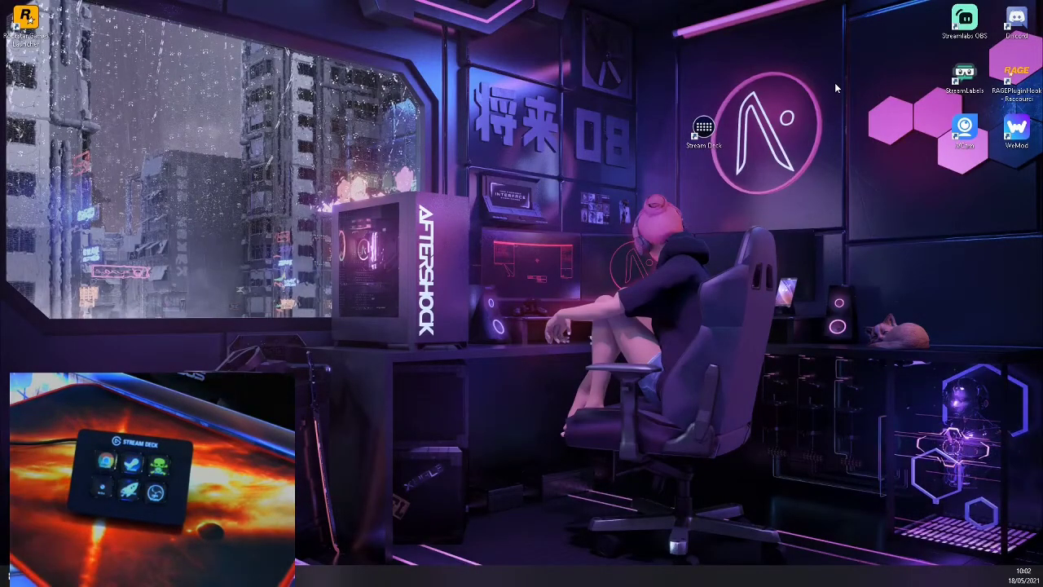